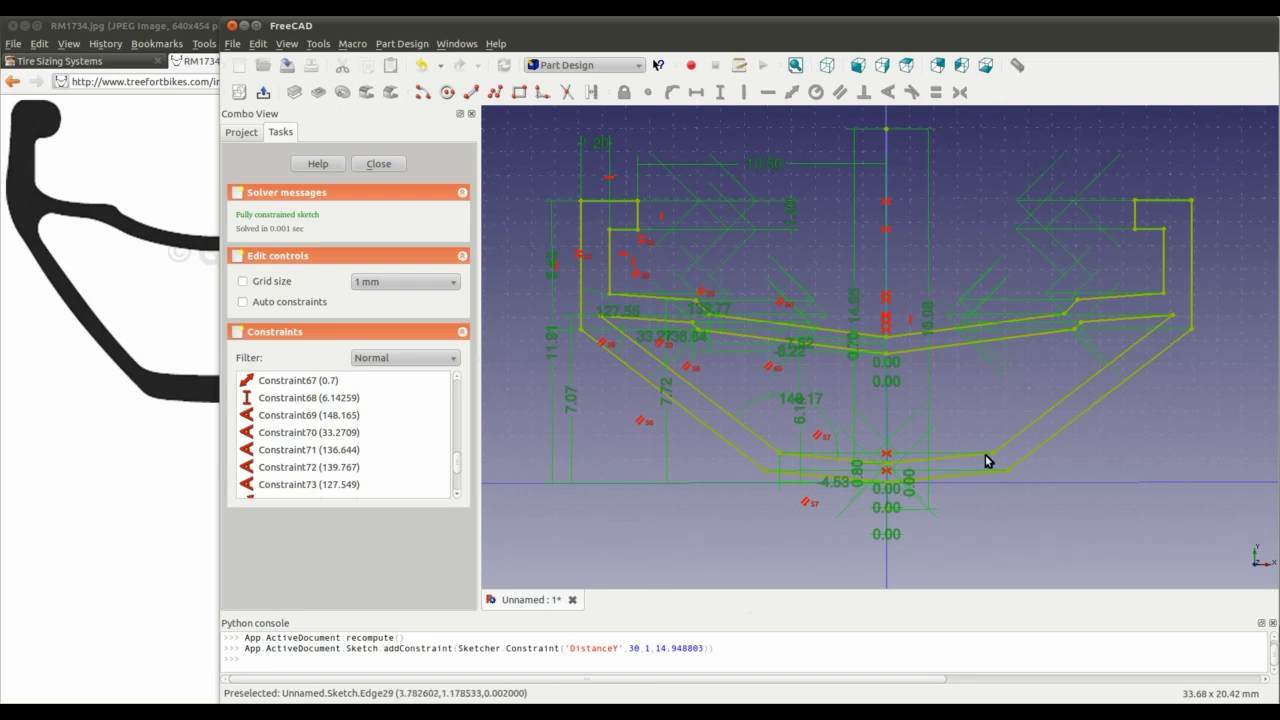
# - Leave the fully constrained rim profile sketch and revolve it into a solid
pyautogui.scroll(1, 990, 424)
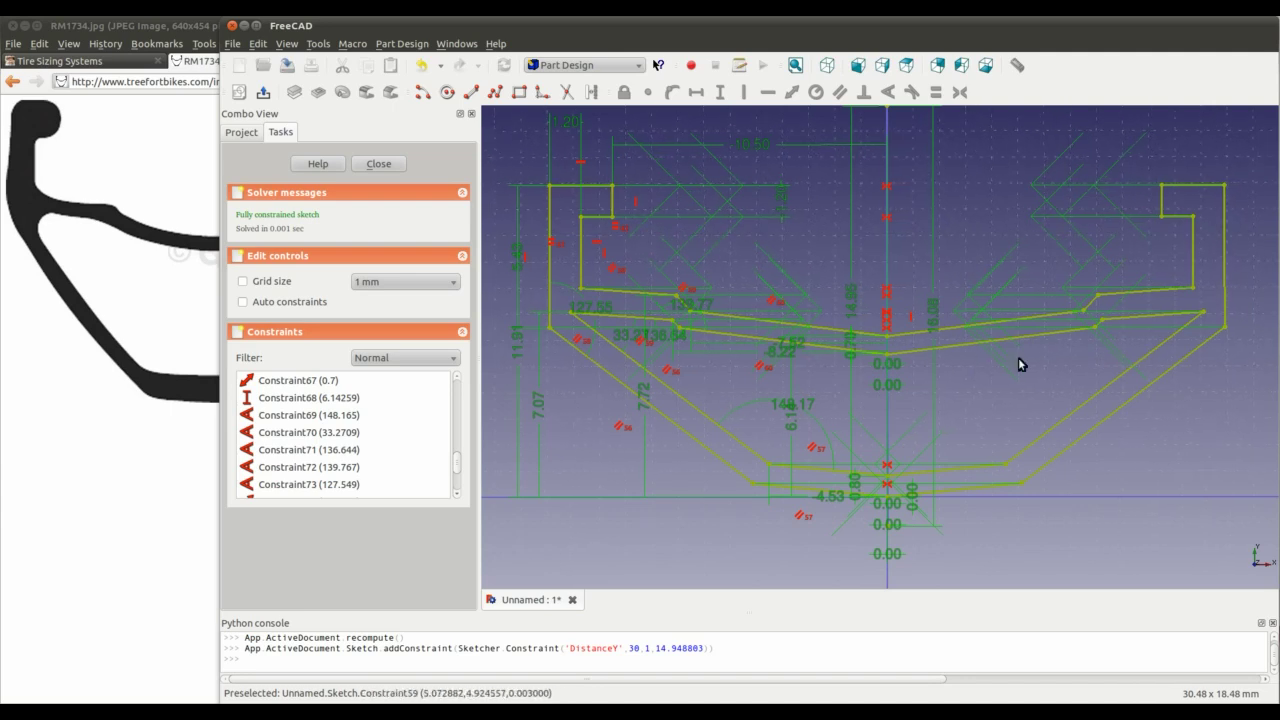
pyautogui.moveTo(973, 393)
pyautogui.mouseDown(button='middle')
pyautogui.moveTo(1043, 400)
pyautogui.moveTo(997, 400)
pyautogui.moveTo(979, 376)
pyautogui.moveTo(773, 260)
pyautogui.moveTo(905, 420)
pyautogui.moveTo(895, 428)
pyautogui.moveTo(937, 393)
pyautogui.mouseUp(button='middle')
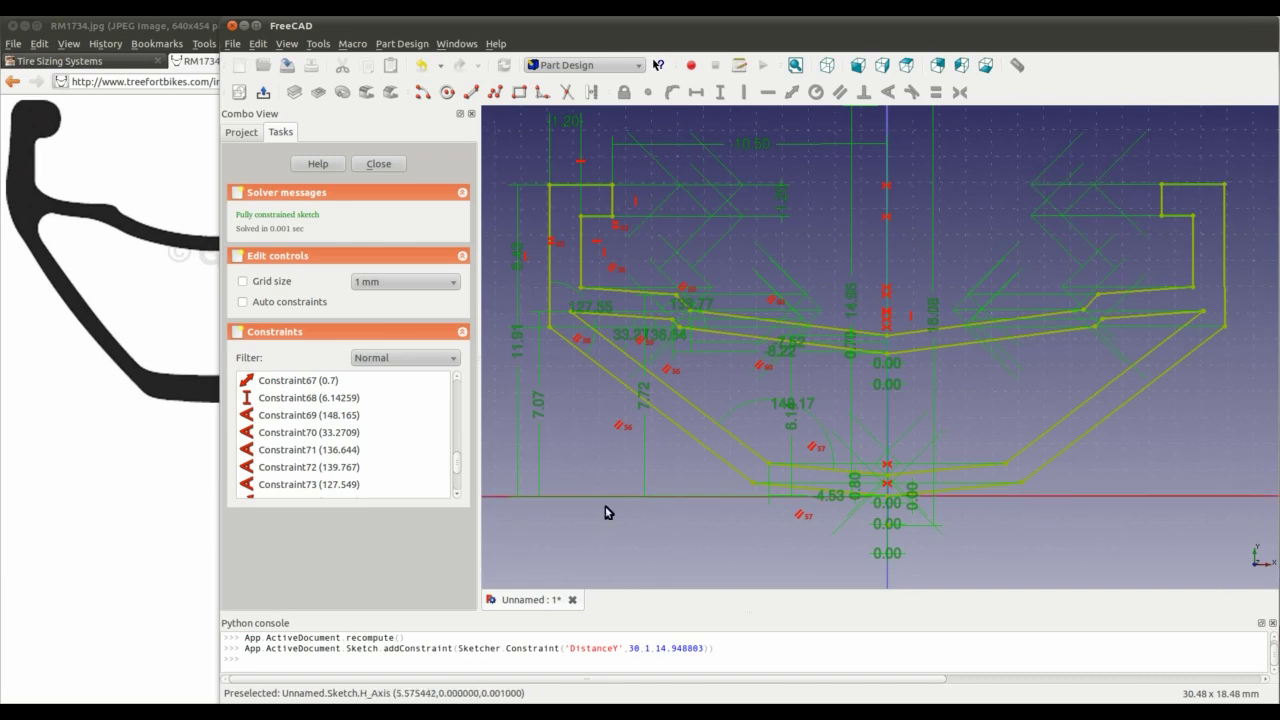
pyautogui.click(379, 165)
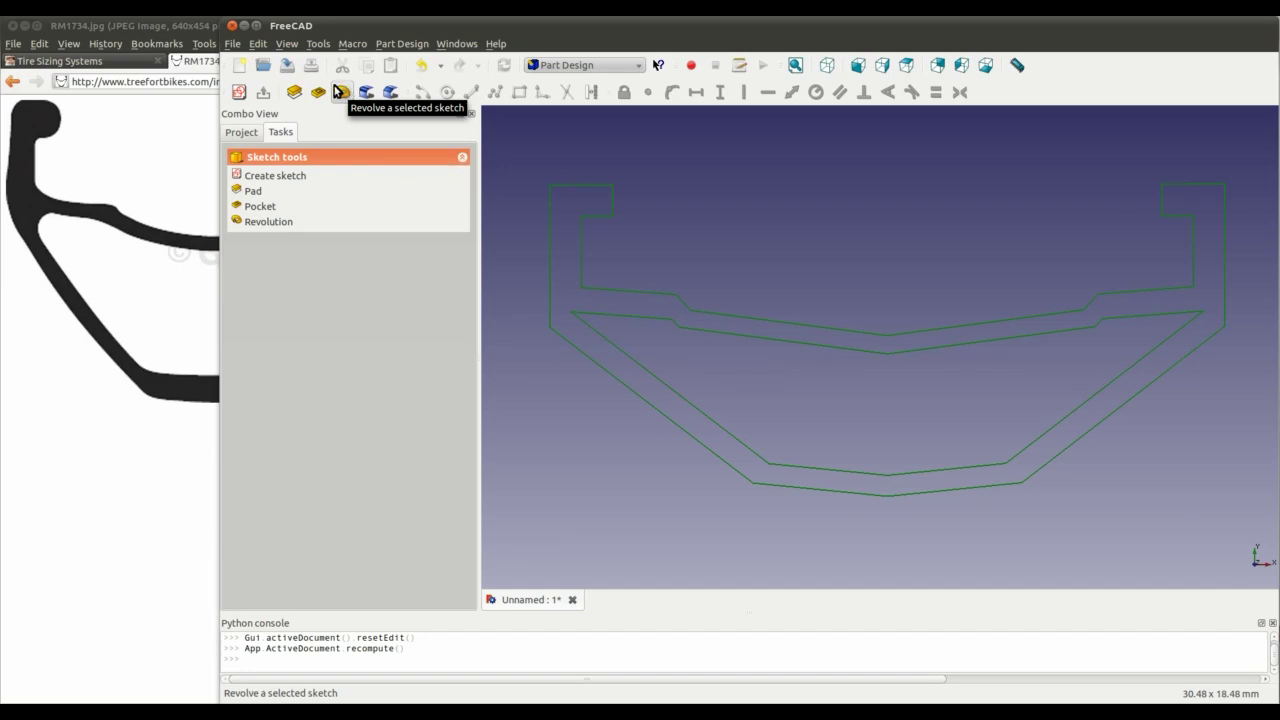
pyautogui.click(243, 134)
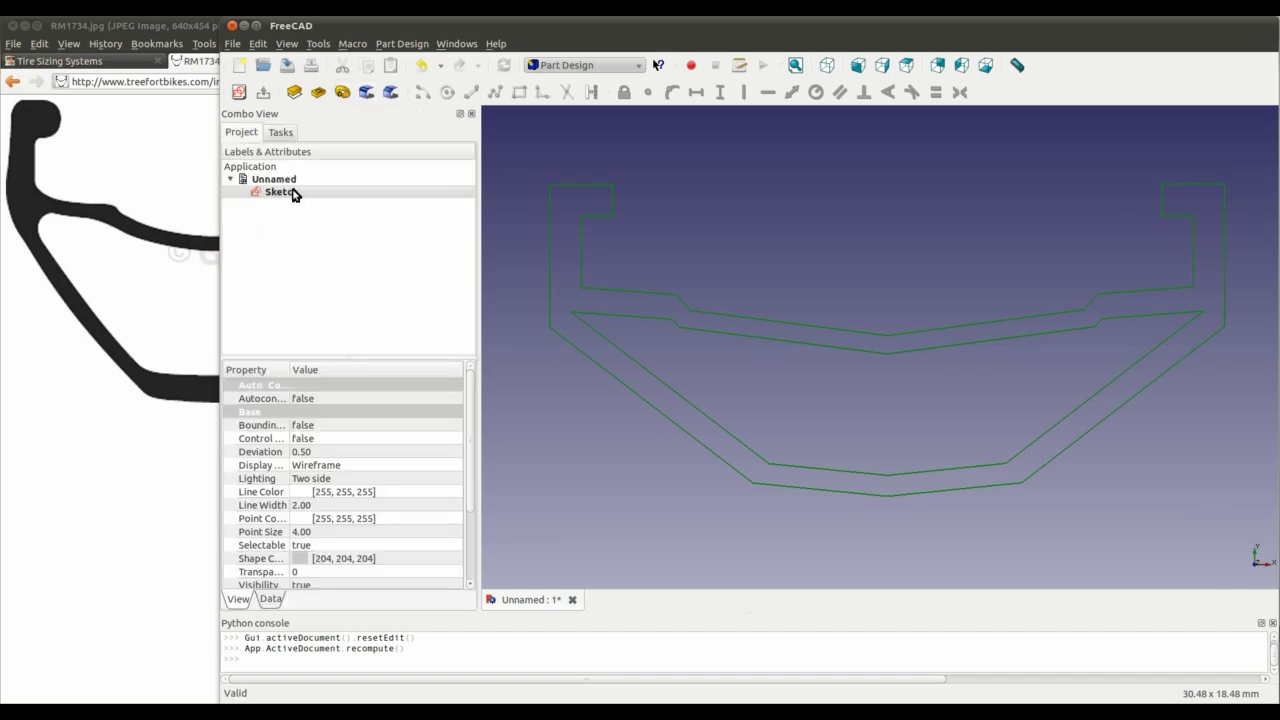
pyautogui.click(290, 192)
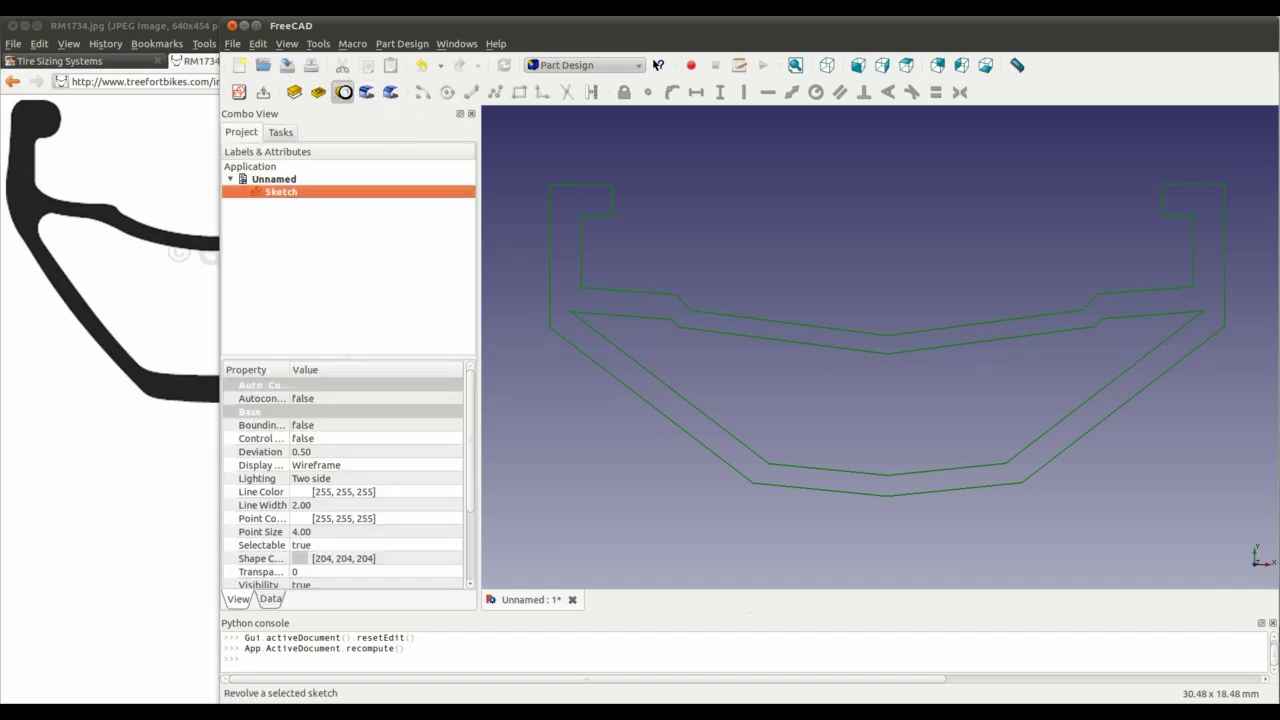
pyautogui.click(344, 92)
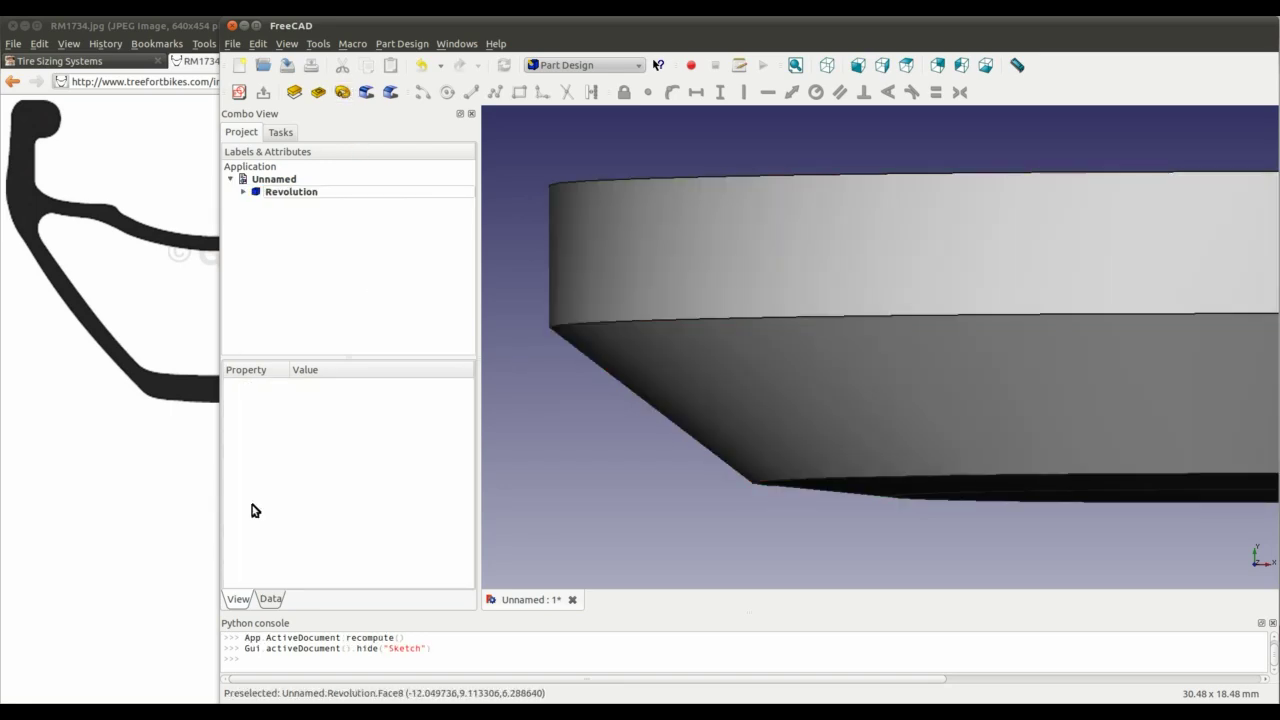
# - Maximize the window and examine the revolved solid from above and from the side
pyautogui.click(275, 134)
pyautogui.moveTo(938, 271); pyautogui.dragTo(929, 397, button='middle')
pyautogui.doubleClick(715, 27)
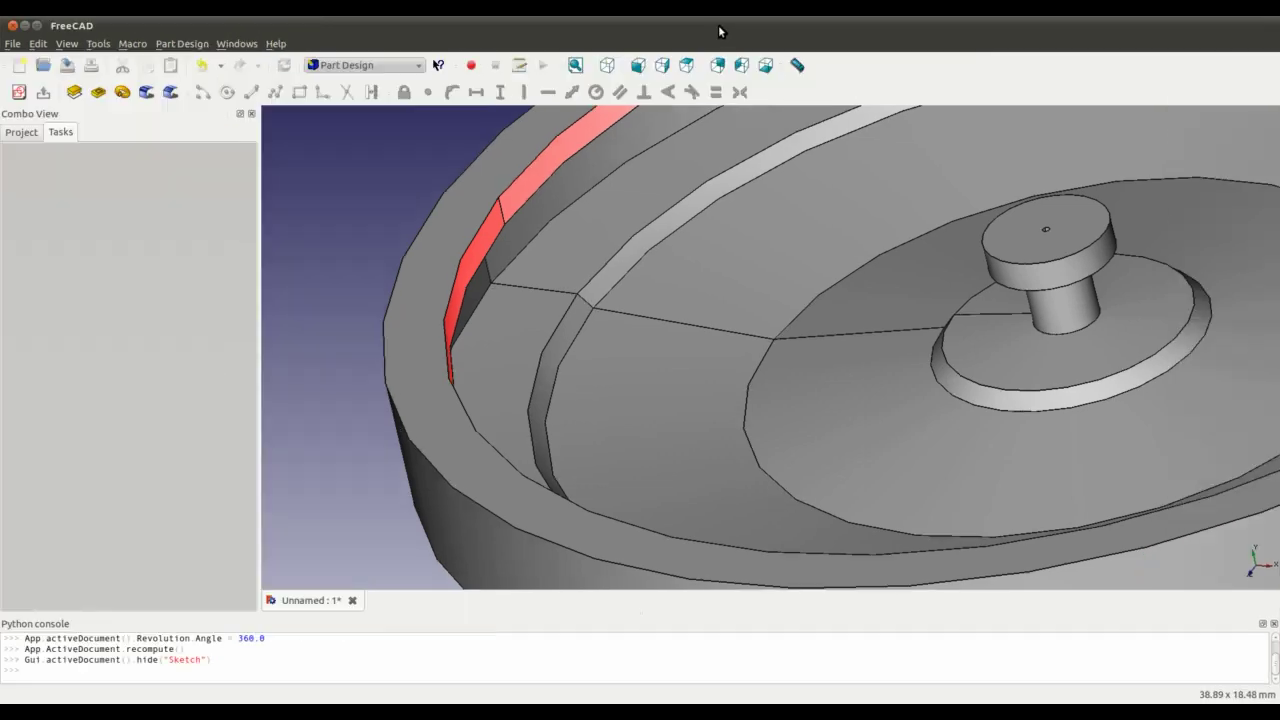
pyautogui.scroll(-3, 866, 271)
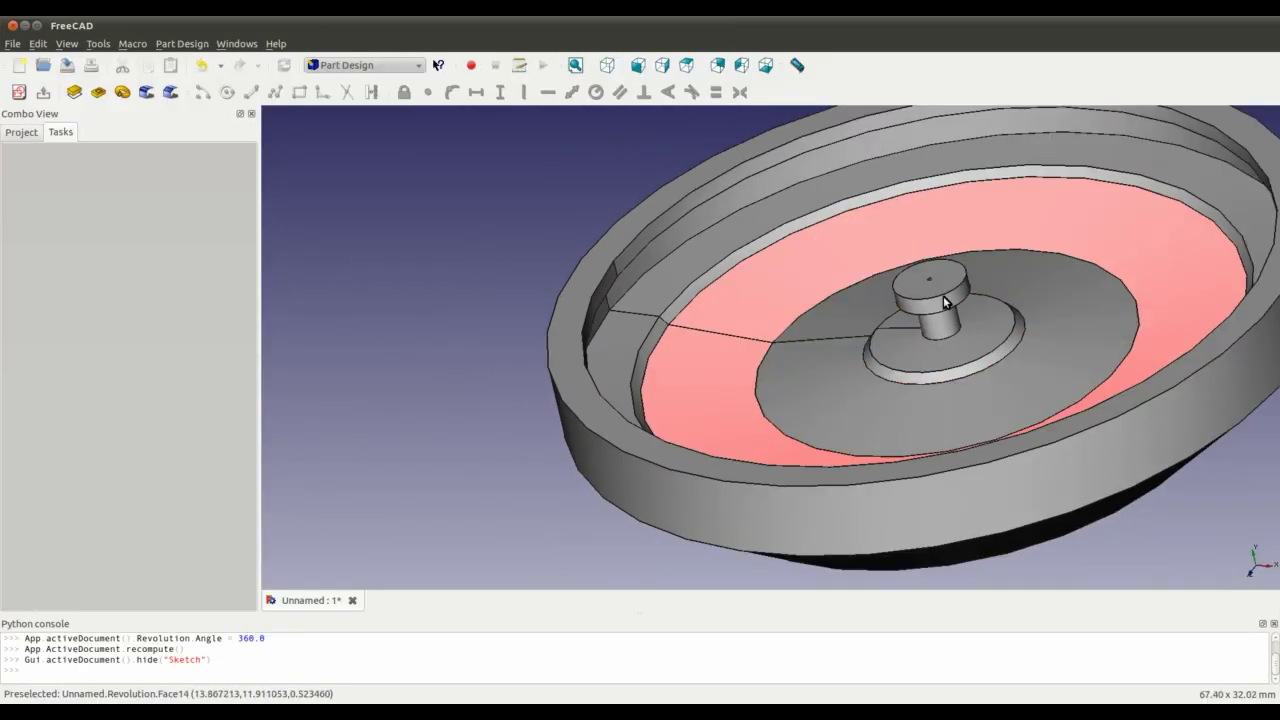
pyautogui.moveTo(1043, 391); pyautogui.dragTo(974, 223, button='middle')
pyautogui.moveTo(903, 331); pyautogui.dragTo(172, 163, button='middle')
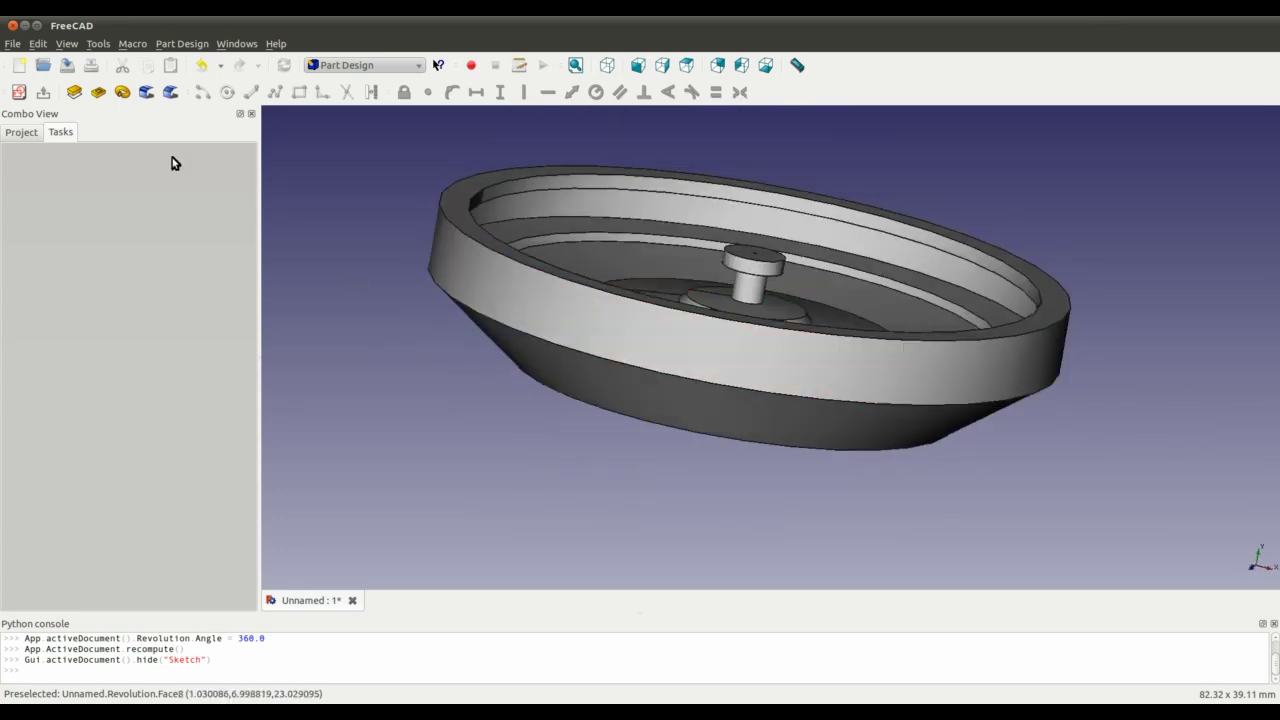
# - Examine the Revolution's data properties, including its axis components, against the shape of the solid
pyautogui.click(22, 133)
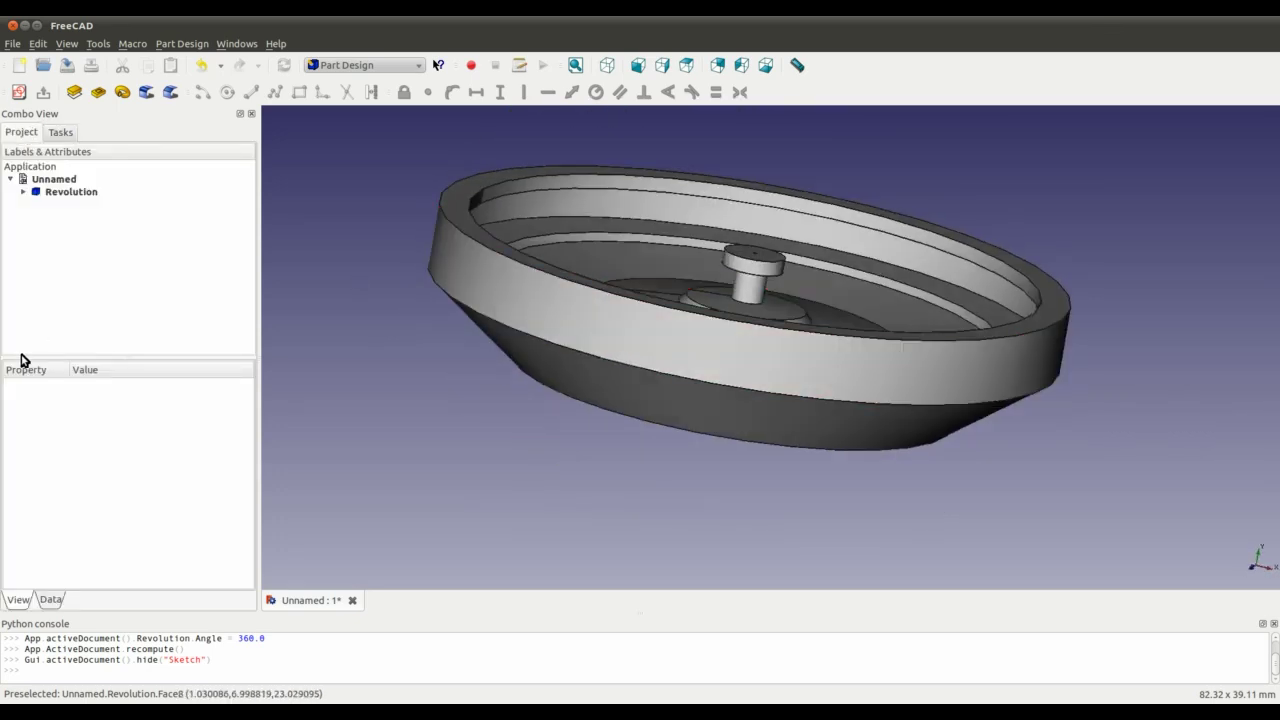
pyautogui.click(71, 191)
pyautogui.click(23, 191)
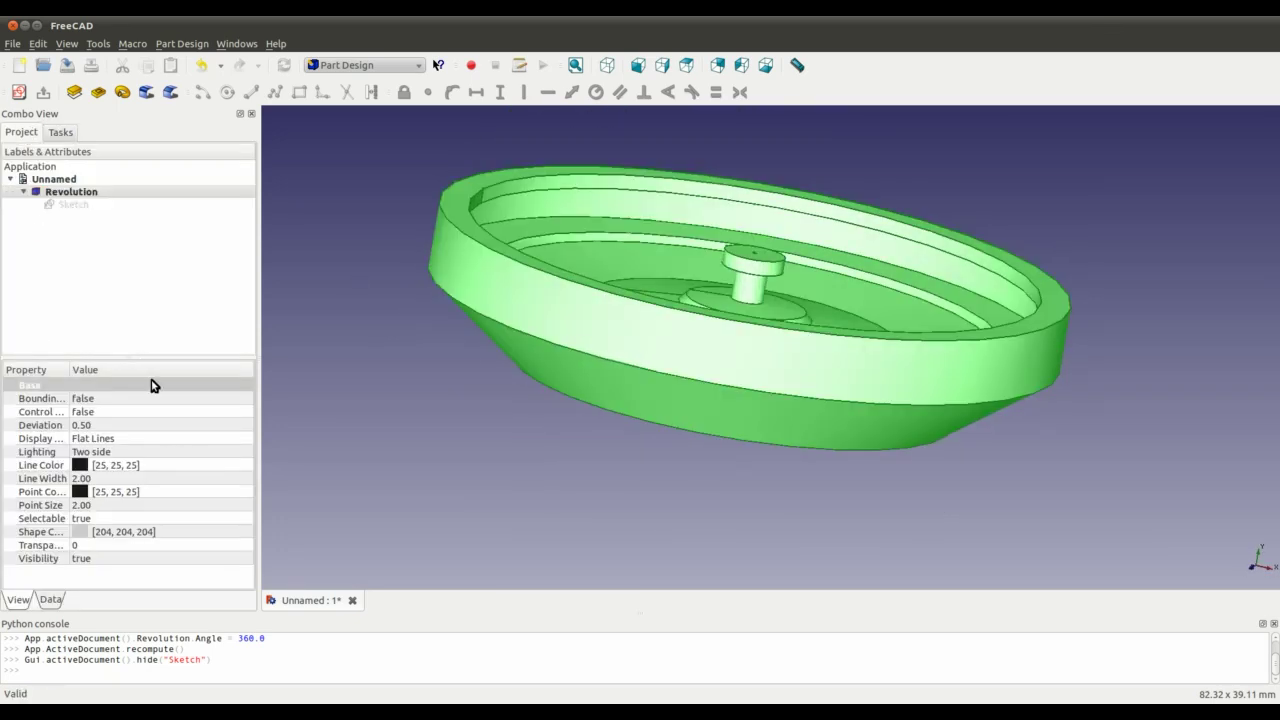
pyautogui.click(96, 192)
pyautogui.click(52, 600)
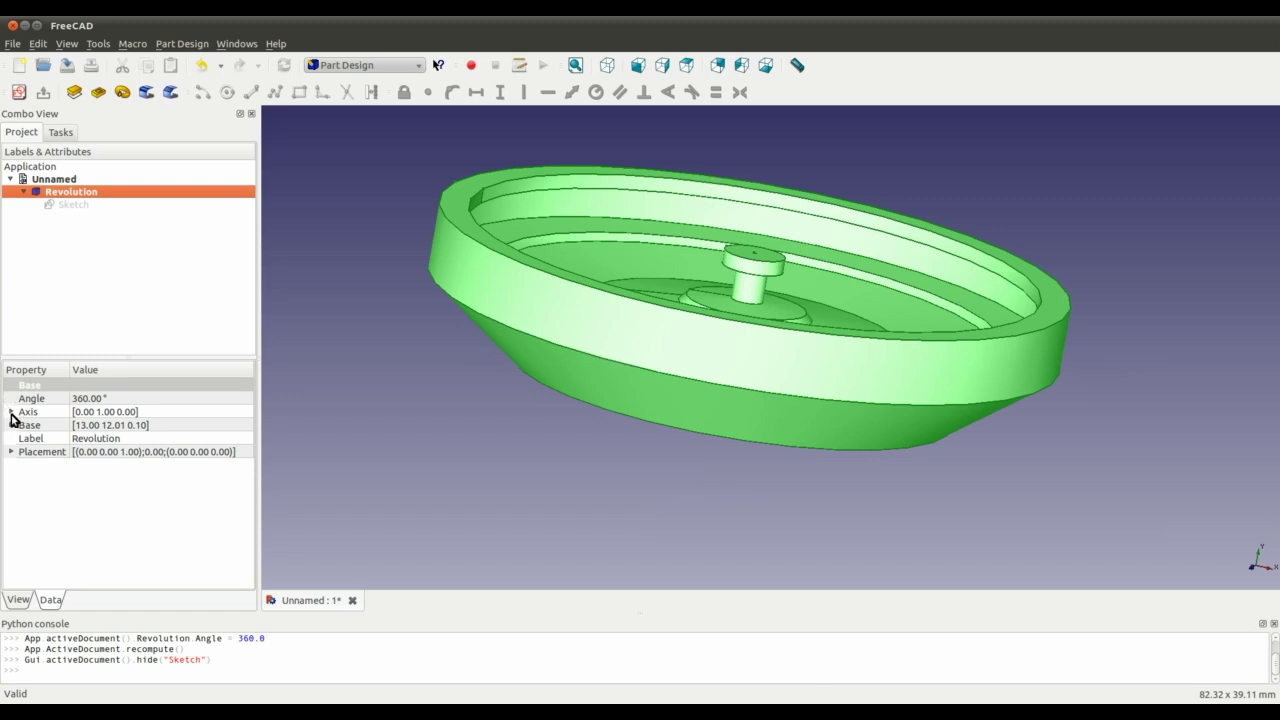
pyautogui.click(11, 412)
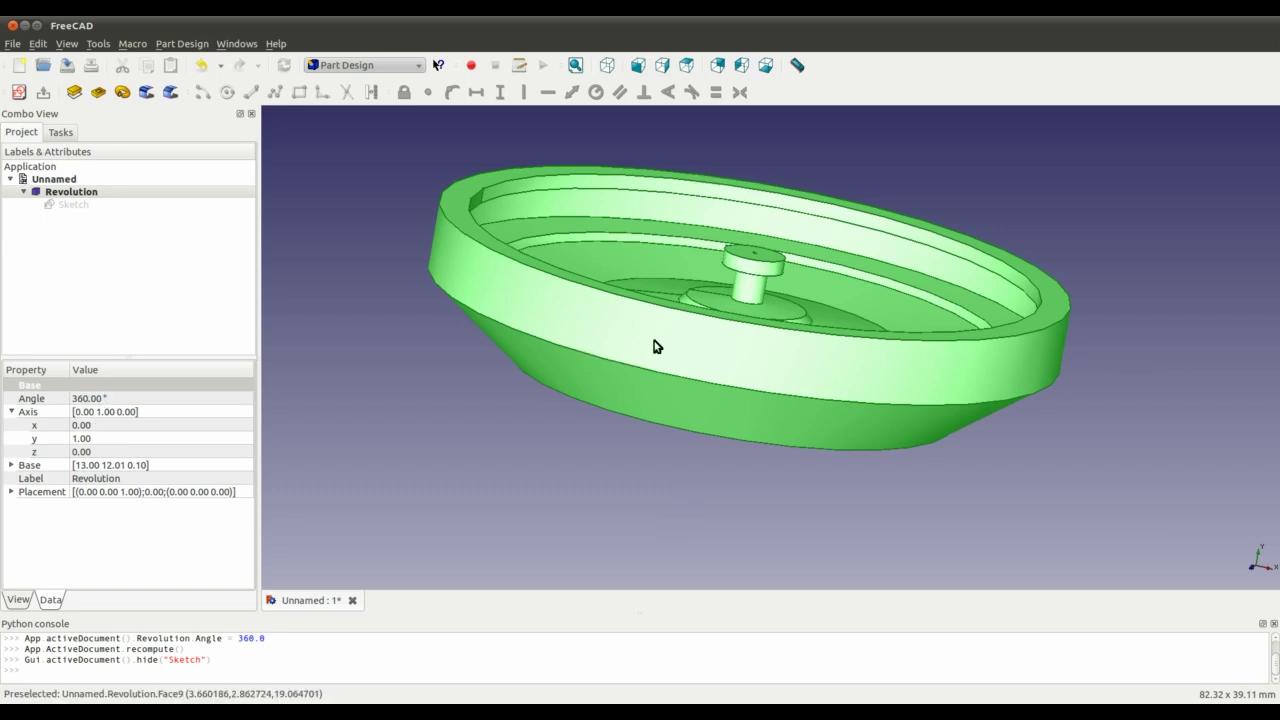
pyautogui.press('2')
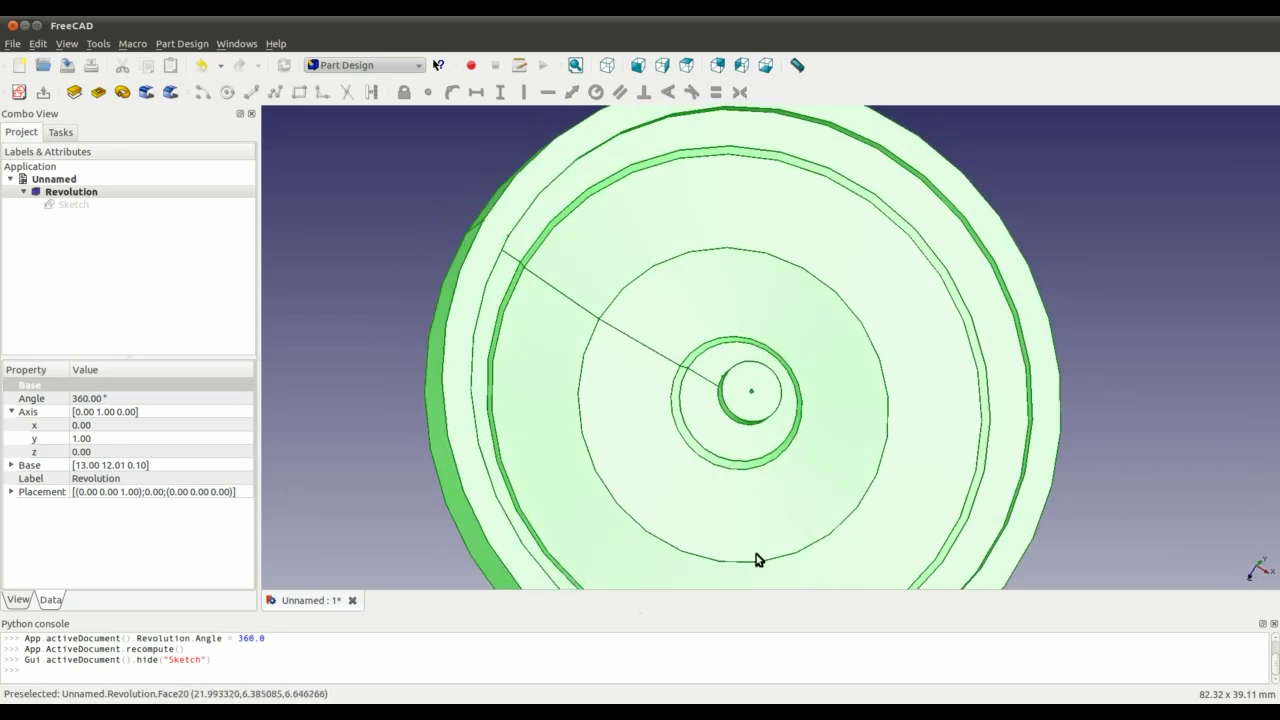
pyautogui.moveTo(759, 560); pyautogui.dragTo(743, 357, button='middle')
pyautogui.moveTo(700, 310)
pyautogui.mouseDown(button='middle')
pyautogui.moveTo(671, 349)
pyautogui.moveTo(531, 445)
pyautogui.moveTo(606, 406)
pyautogui.moveTo(700, 420)
pyautogui.moveTo(837, 457)
pyautogui.moveTo(909, 531)
pyautogui.moveTo(712, 322)
pyautogui.mouseUp(button='middle')
# - Set the Revolution's angle to 70° and inspect its cut cross-section
pyautogui.click(93, 399)
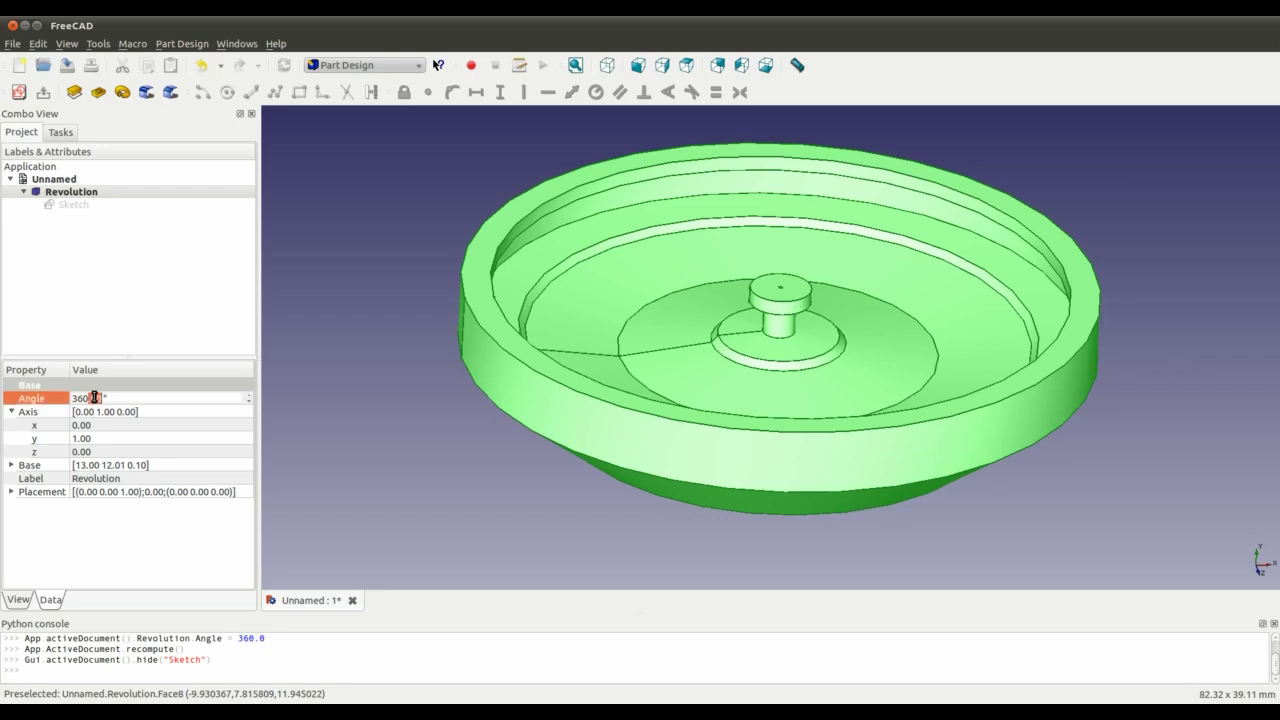
pyautogui.write('70')
pyautogui.press('Return')
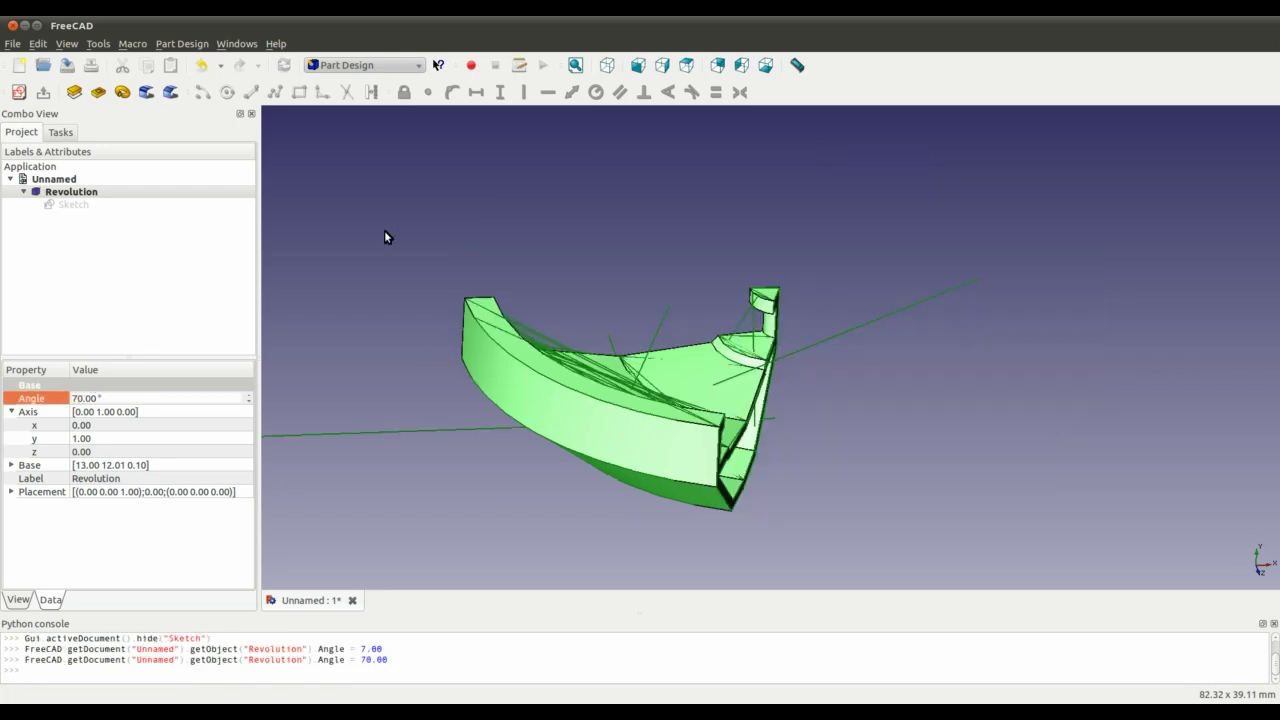
pyautogui.click(506, 452)
pyautogui.moveTo(506, 452); pyautogui.dragTo(789, 323, button='middle')
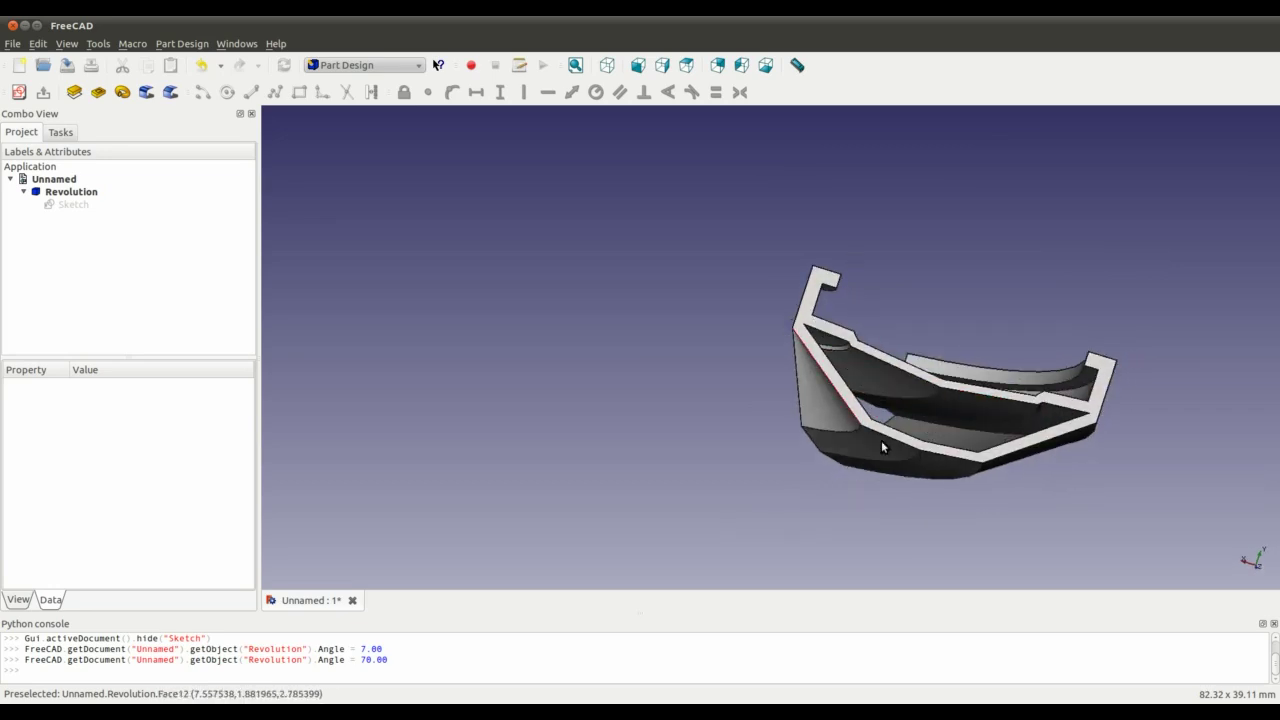
pyautogui.moveTo(881, 444); pyautogui.dragTo(780, 415, button='middle')
# - Set the y component of the Revolution's axis to 0
pyautogui.click(80, 192)
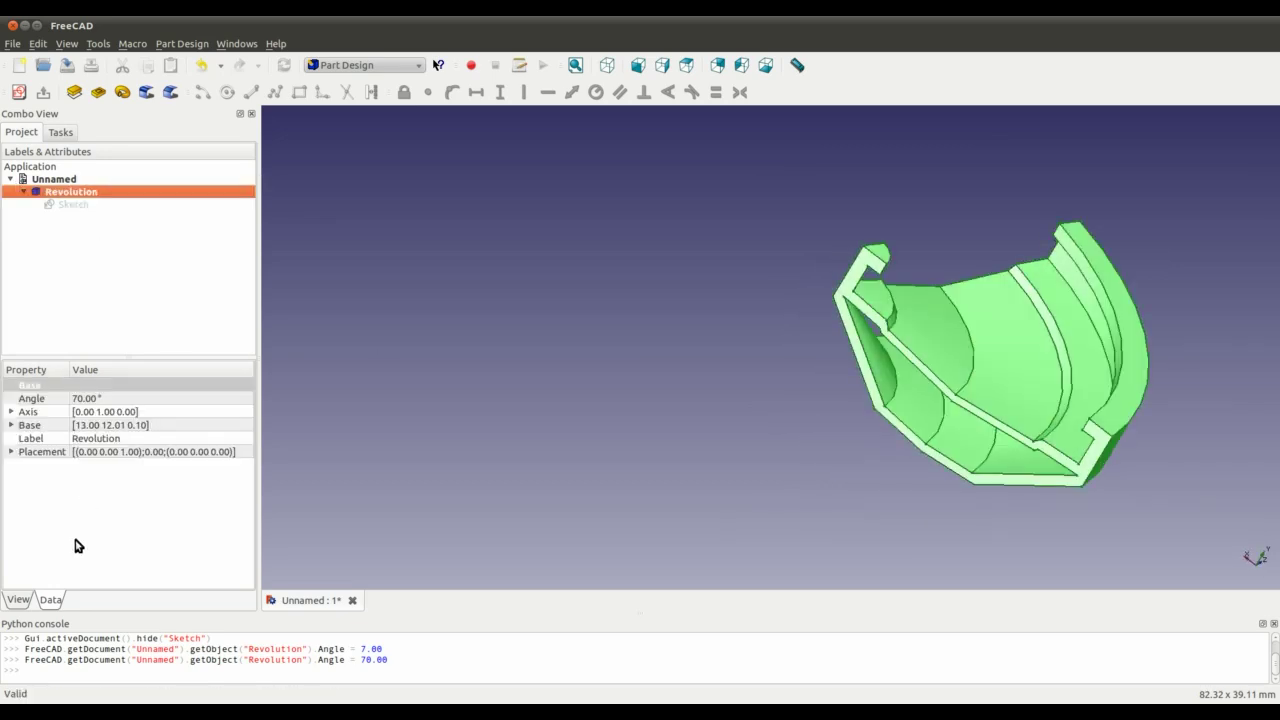
pyautogui.click(11, 412)
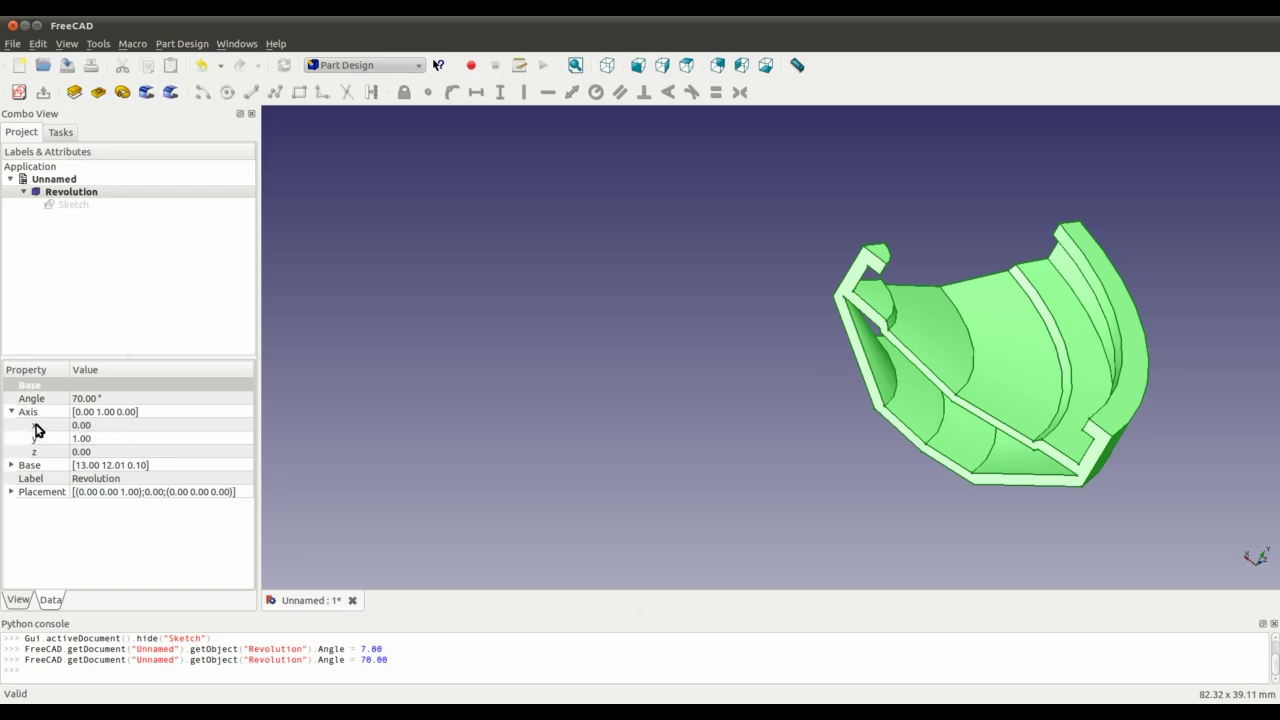
pyautogui.moveTo(1030, 435); pyautogui.dragTo(930, 440, button='middle')
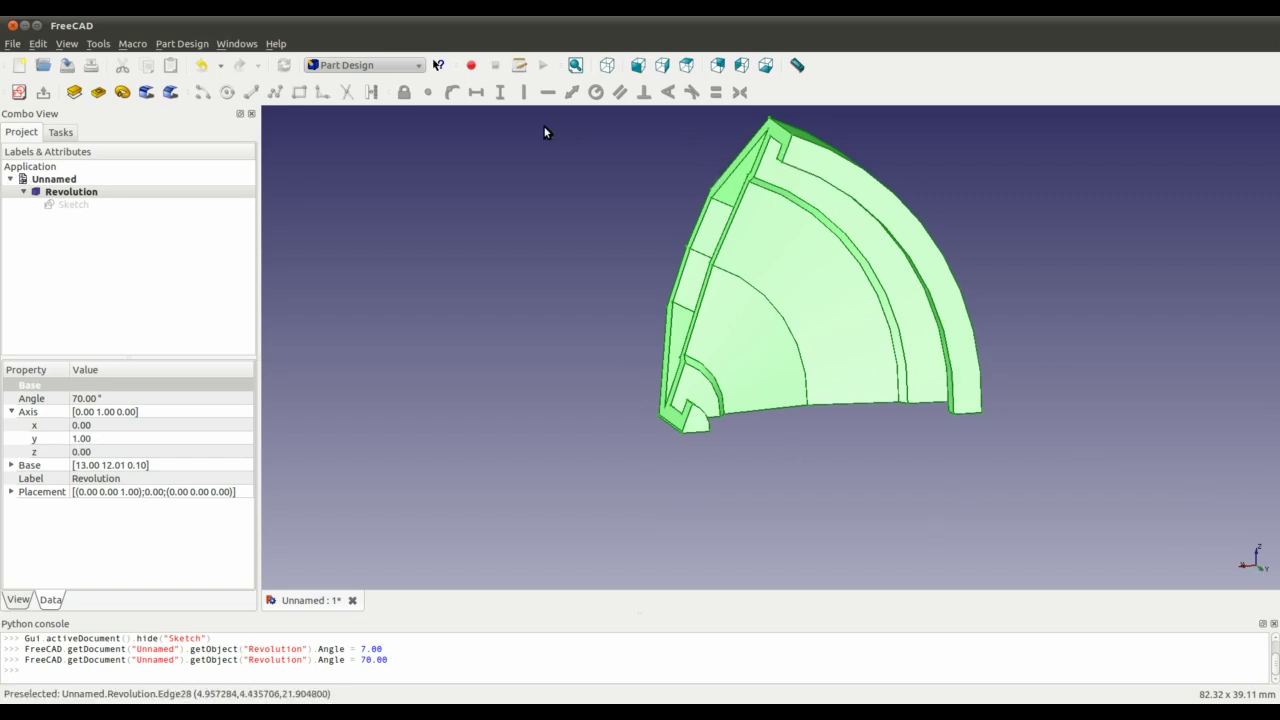
pyautogui.moveTo(929, 426); pyautogui.dragTo(686, 449, button='middle')
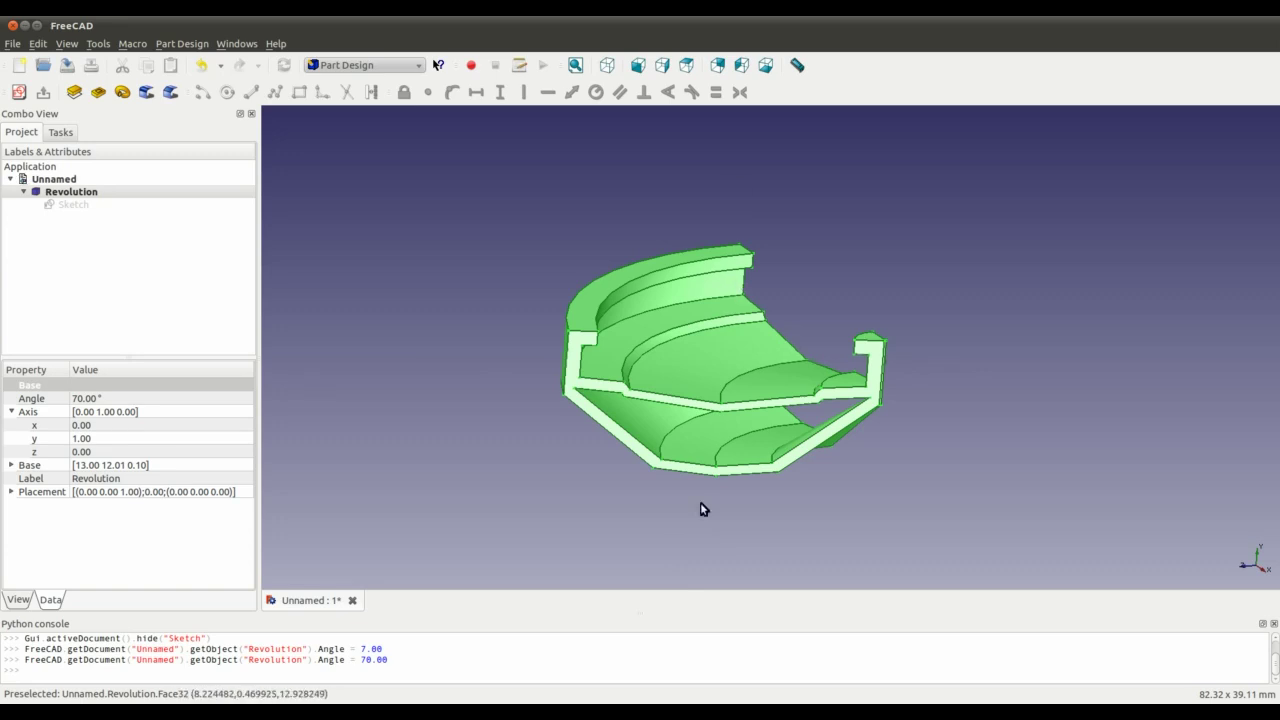
pyautogui.moveTo(783, 371); pyautogui.dragTo(980, 511, button='middle')
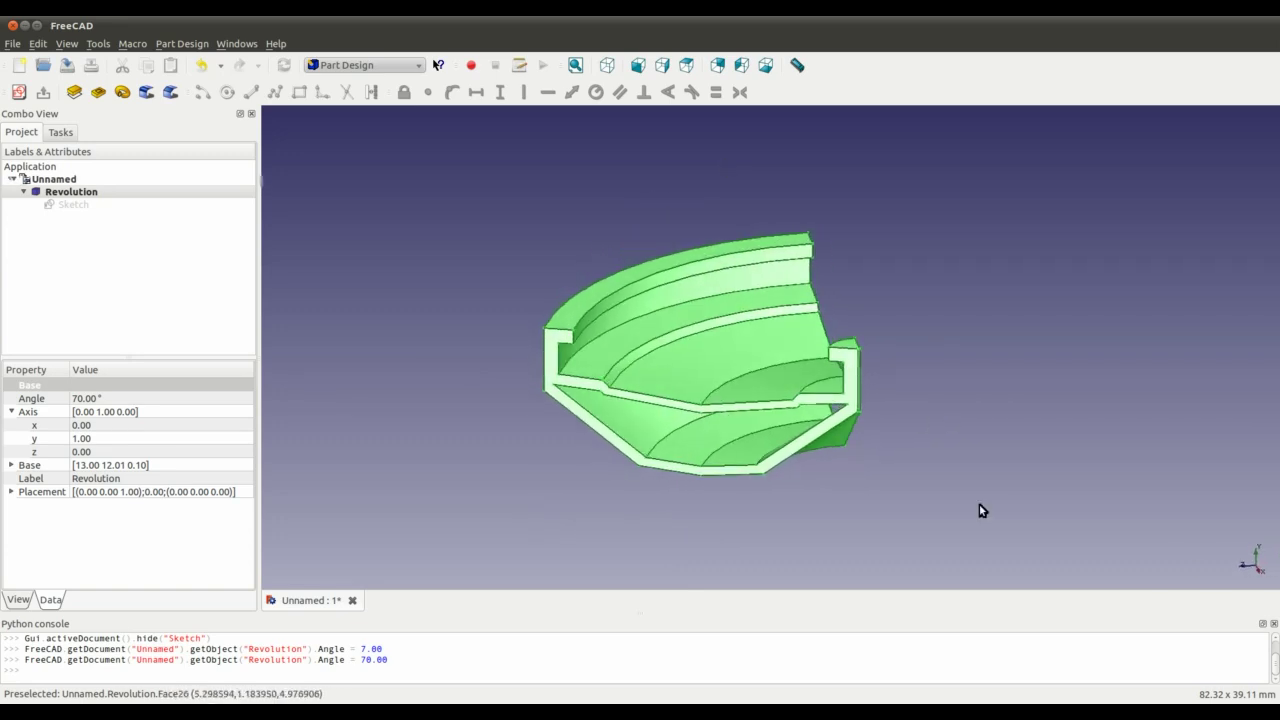
pyautogui.click(102, 441)
pyautogui.write('0')
pyautogui.press('Return')
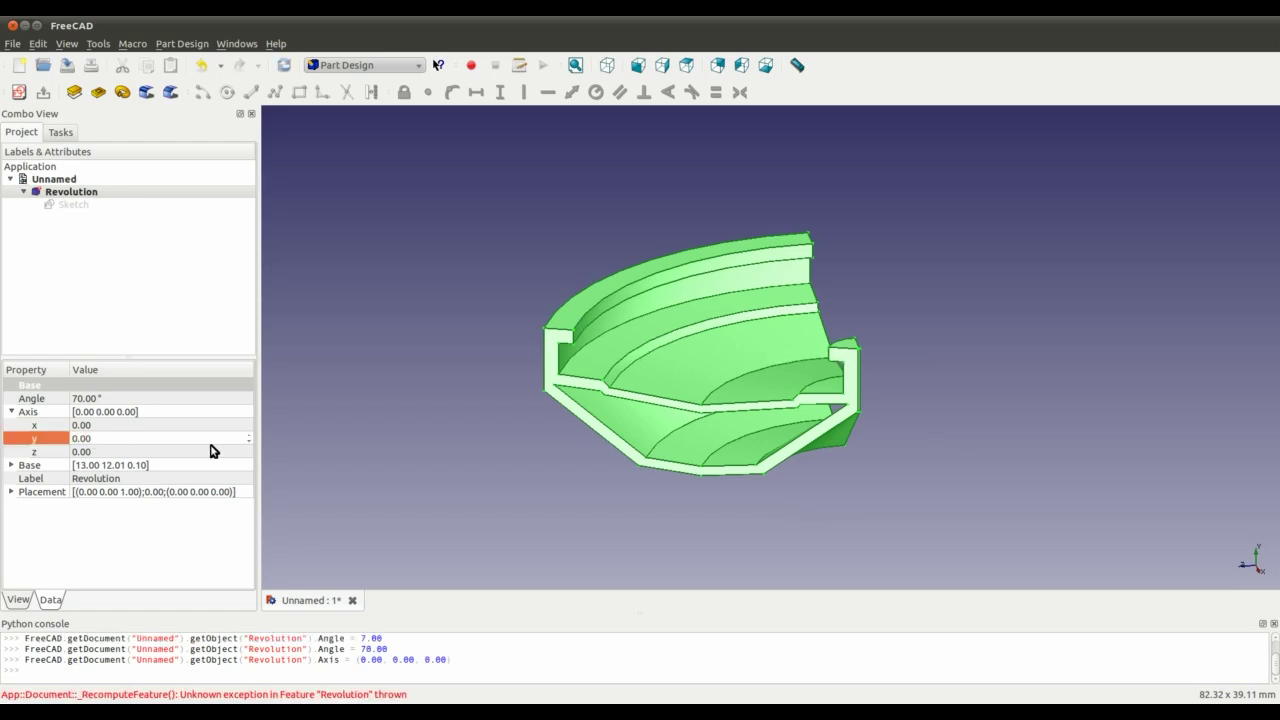
# - Try revolving the profile about the Z axis by setting the axis z component to 1
pyautogui.click(94, 453)
pyautogui.write('1')
pyautogui.press('Return')
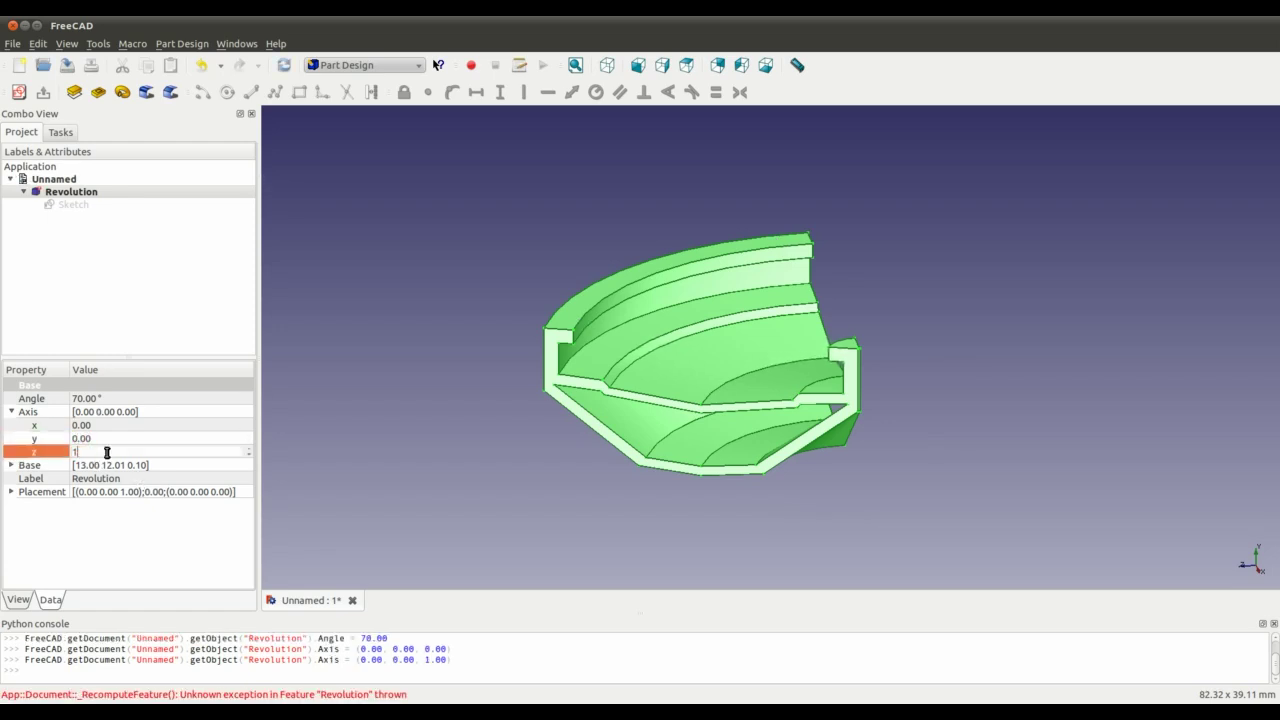
pyautogui.moveTo(1117, 431); pyautogui.dragTo(608, 372, button='middle')
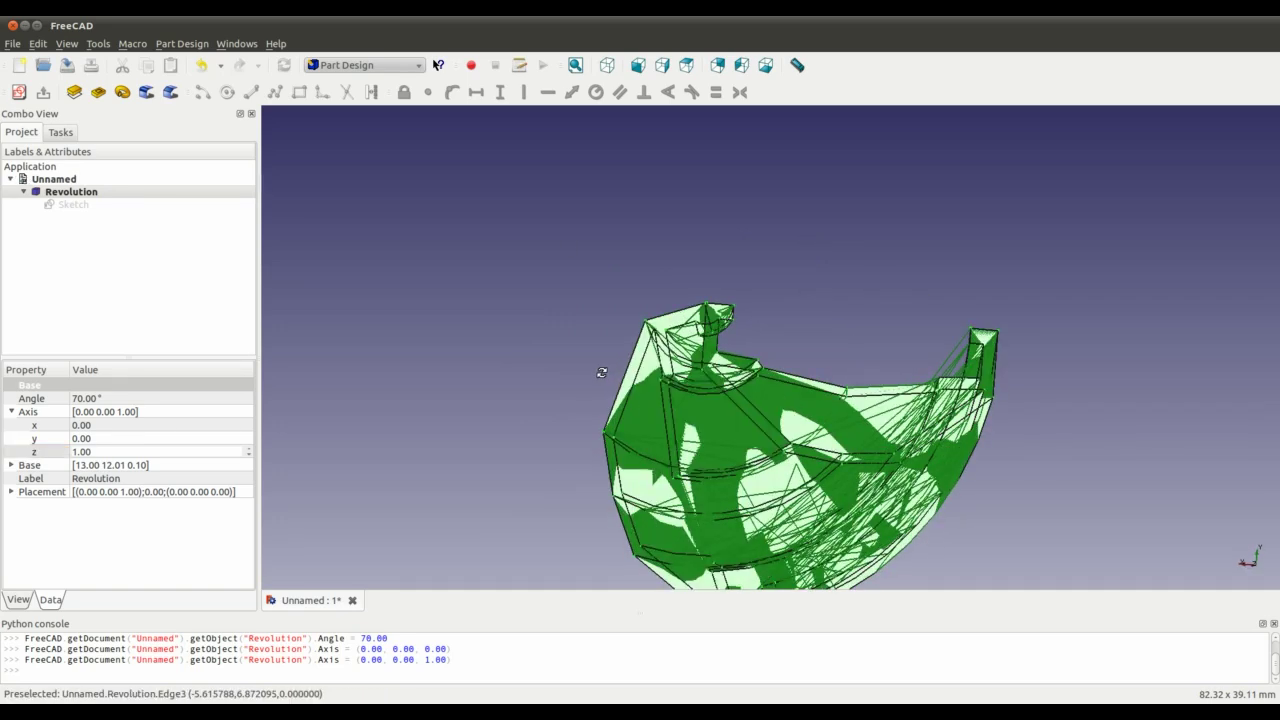
# - Set the Revolution's axis z component to 0 and its x component to 1, and inspect the section
pyautogui.write('0')
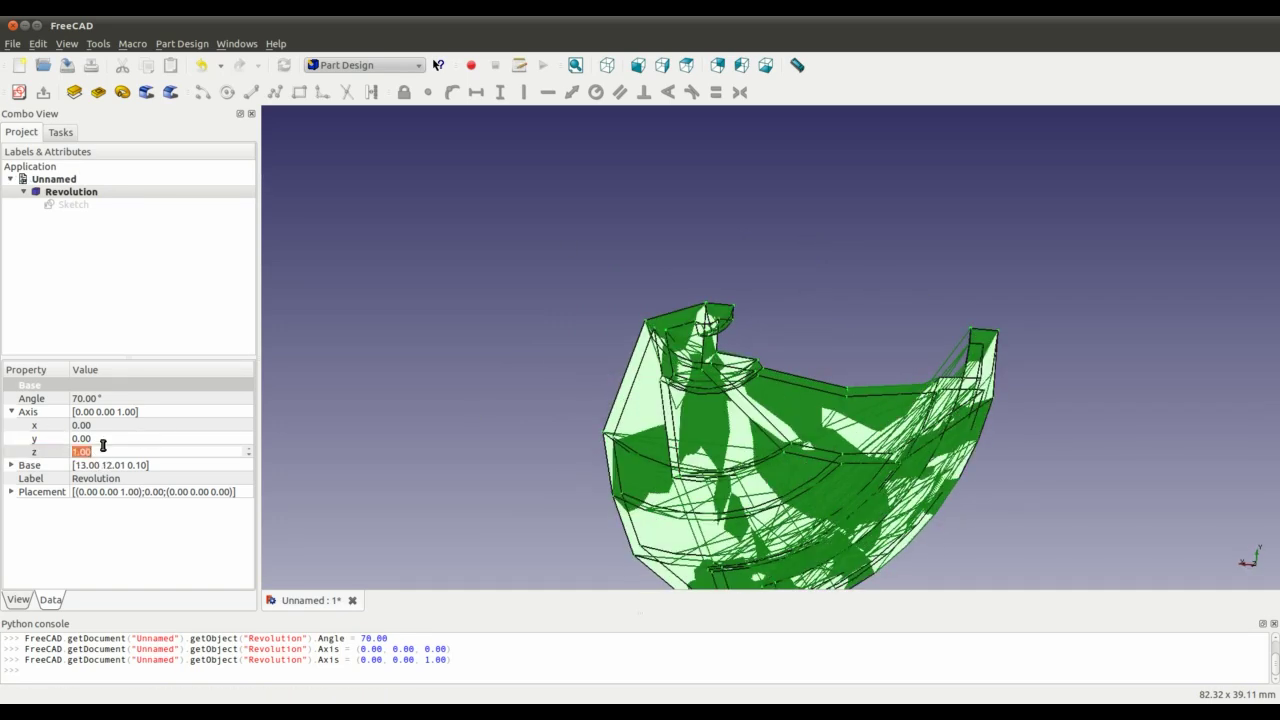
pyautogui.press('Return')
pyautogui.doubleClick(106, 426)
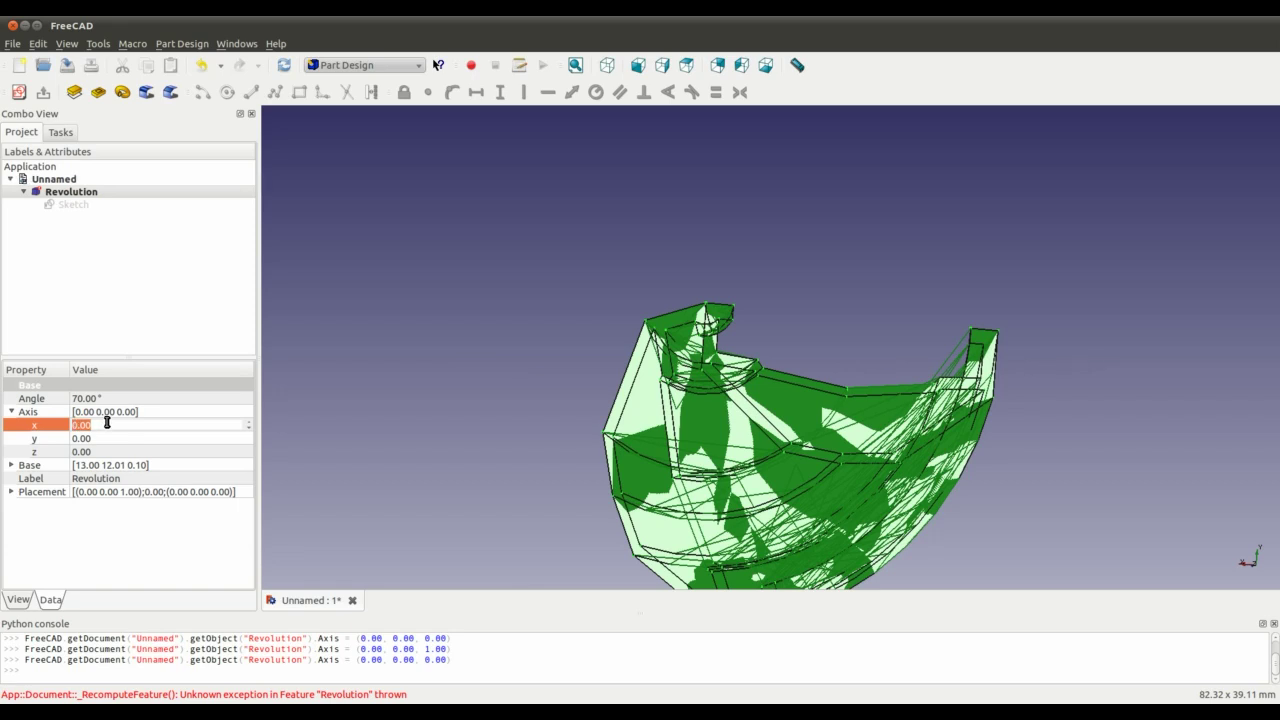
pyautogui.write('1')
pyautogui.press('Return')
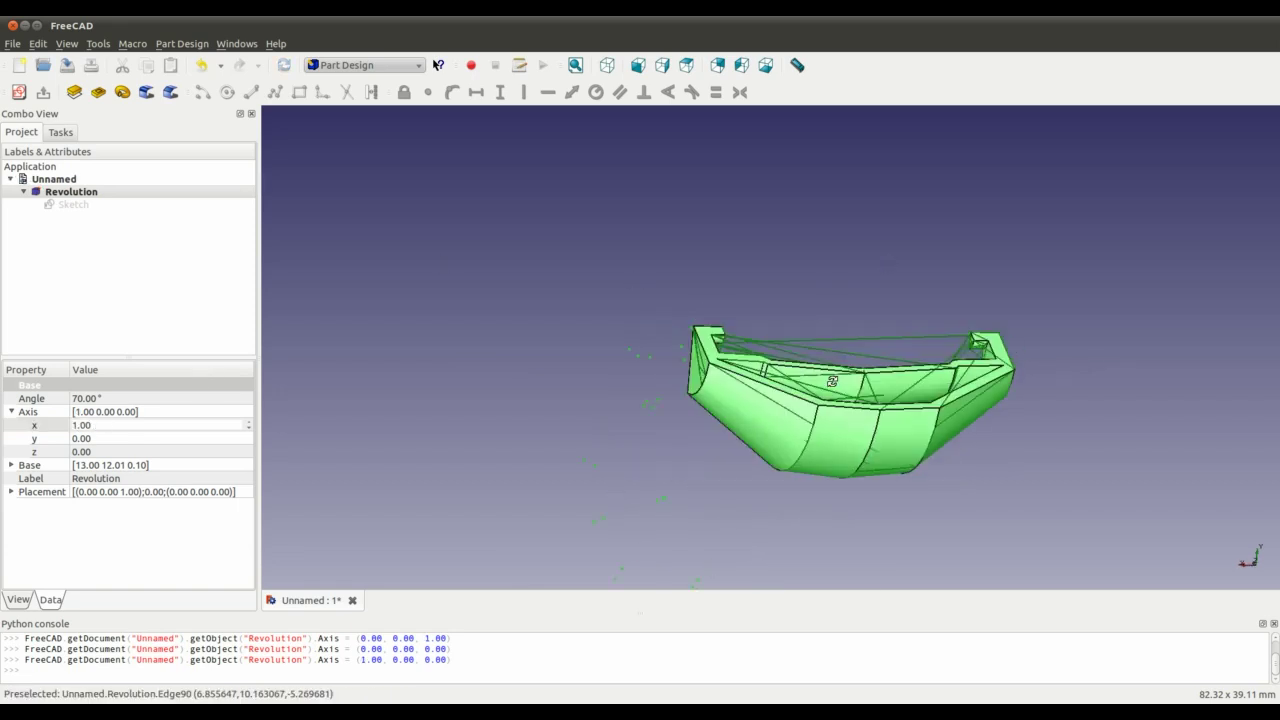
pyautogui.click(966, 346)
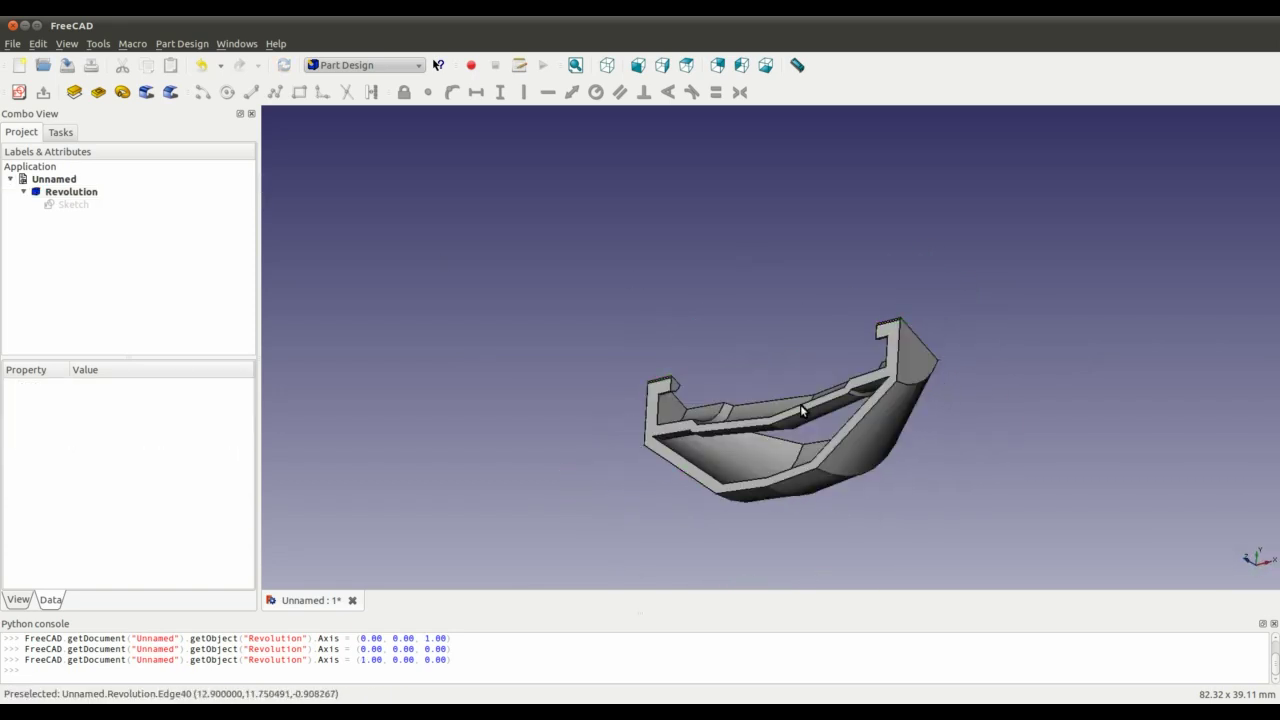
pyautogui.moveTo(648, 396); pyautogui.dragTo(708, 287, button='middle')
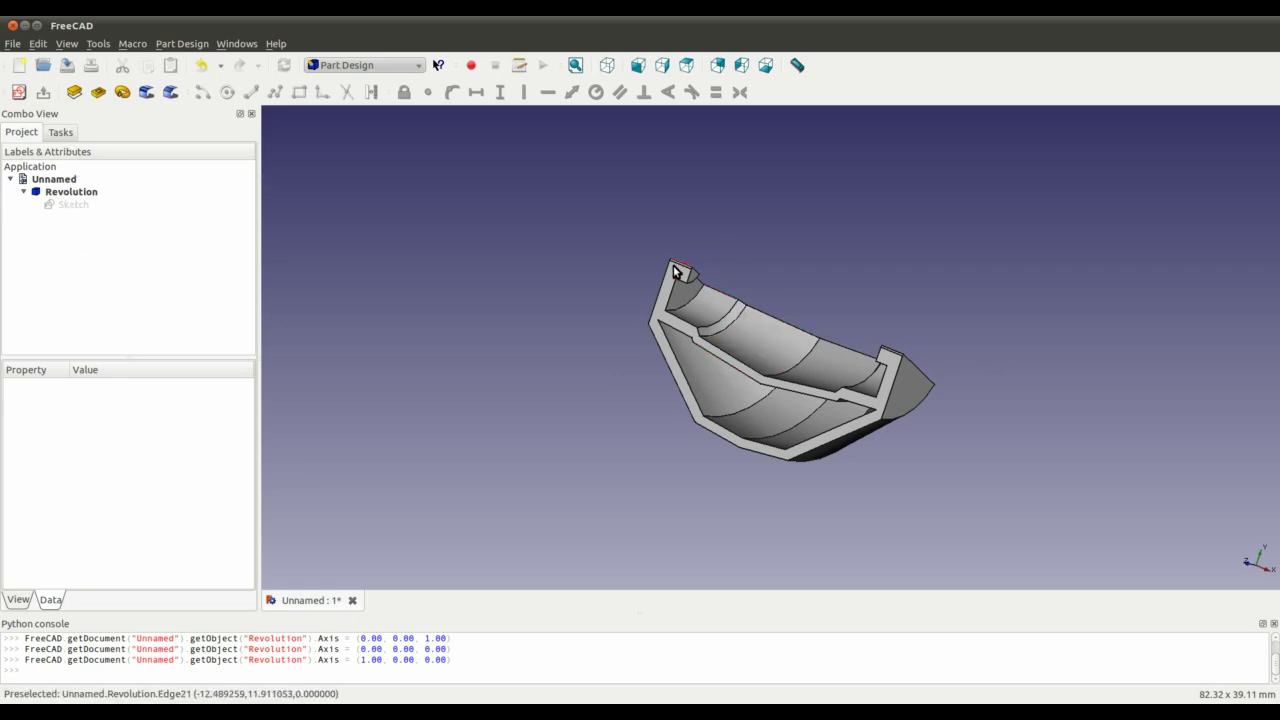
pyautogui.moveTo(945, 390); pyautogui.dragTo(866, 349, button='middle')
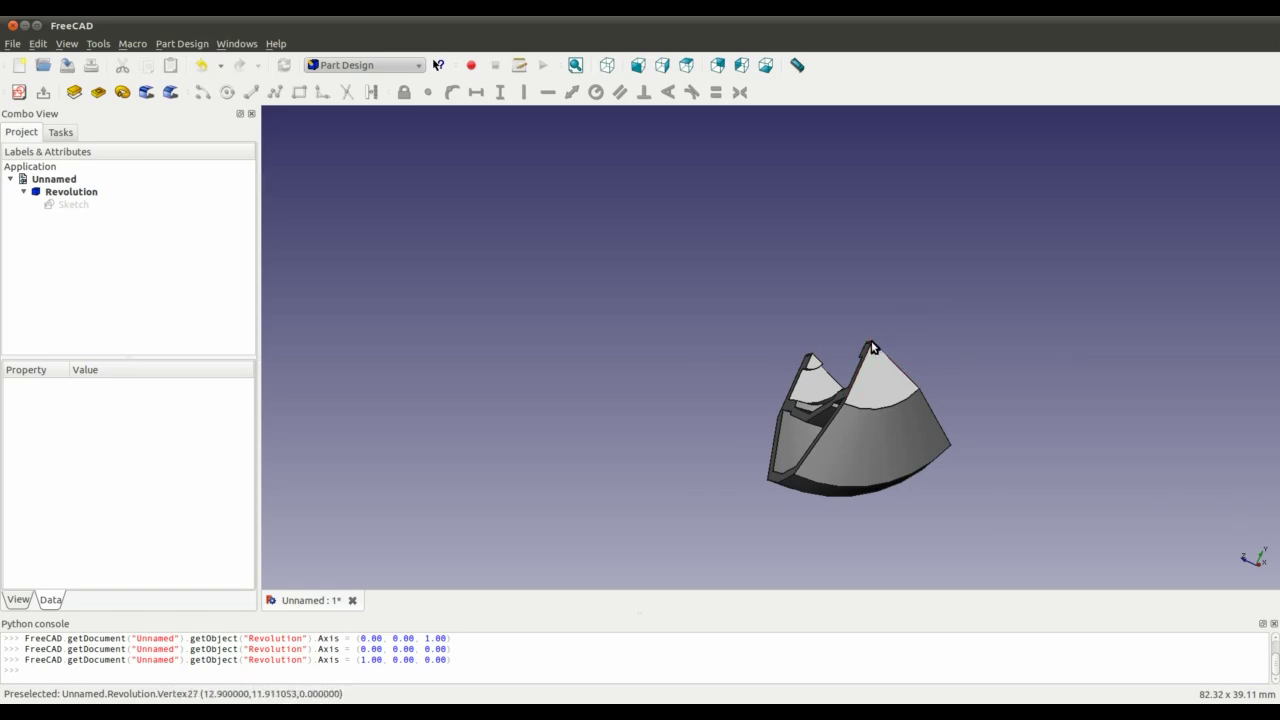
pyautogui.moveTo(841, 405); pyautogui.dragTo(840, 434, button='middle')
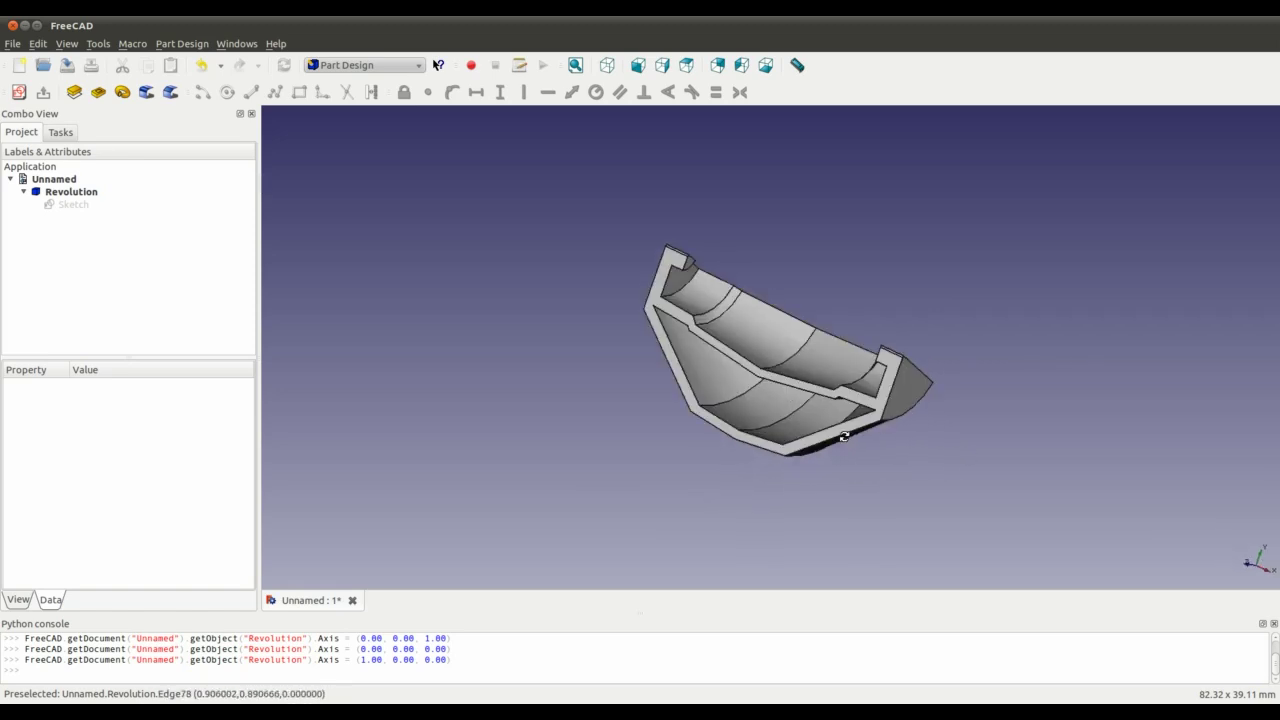
# - Set the Revolution's angle to 360° and restore the window to its smaller size beside the reference image
pyautogui.click(70, 191)
pyautogui.click(95, 399)
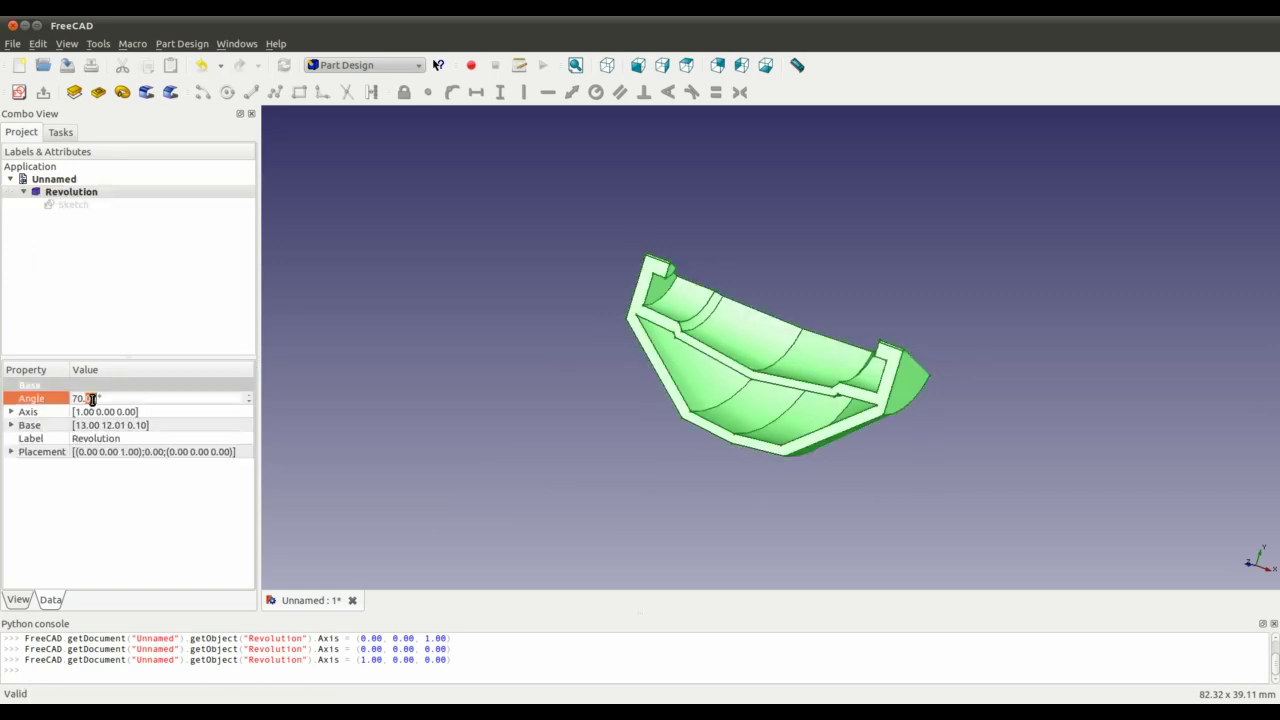
pyautogui.tripleClick(102, 399)
pyautogui.write('360')
pyautogui.moveTo(900, 278); pyautogui.dragTo(1098, 242, button='middle')
pyautogui.click(1098, 242)
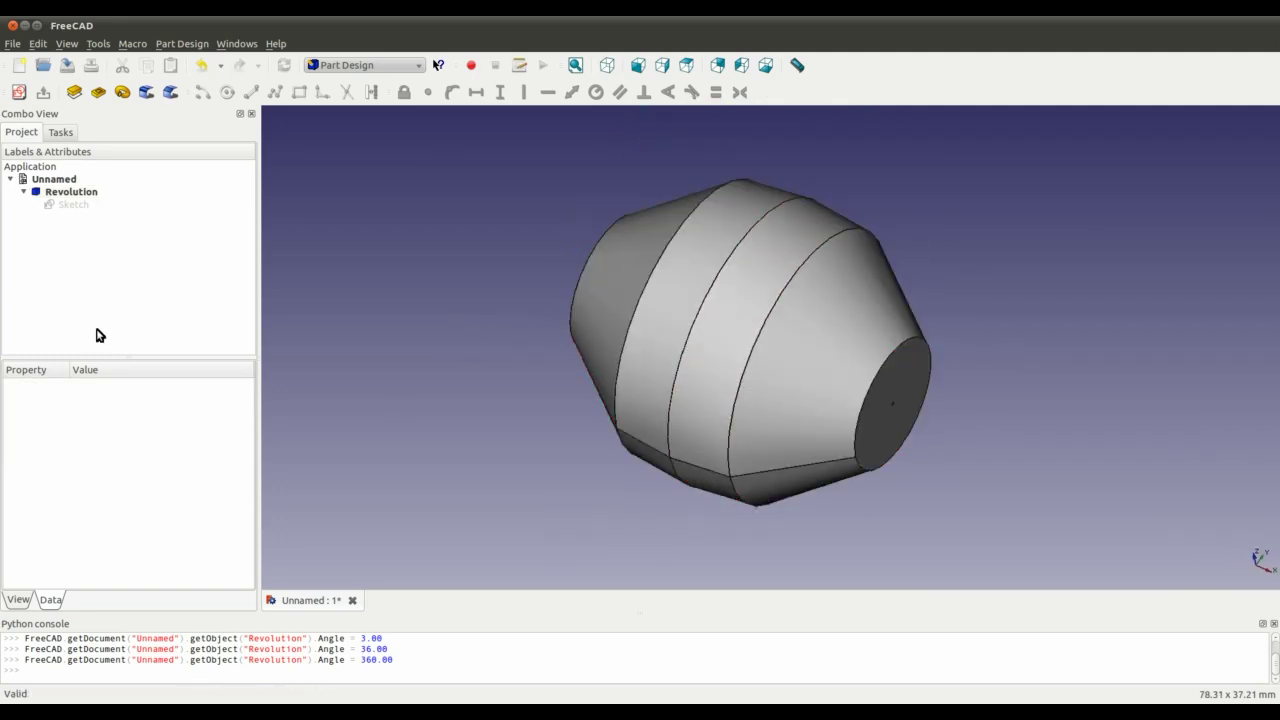
pyautogui.doubleClick(111, 26)
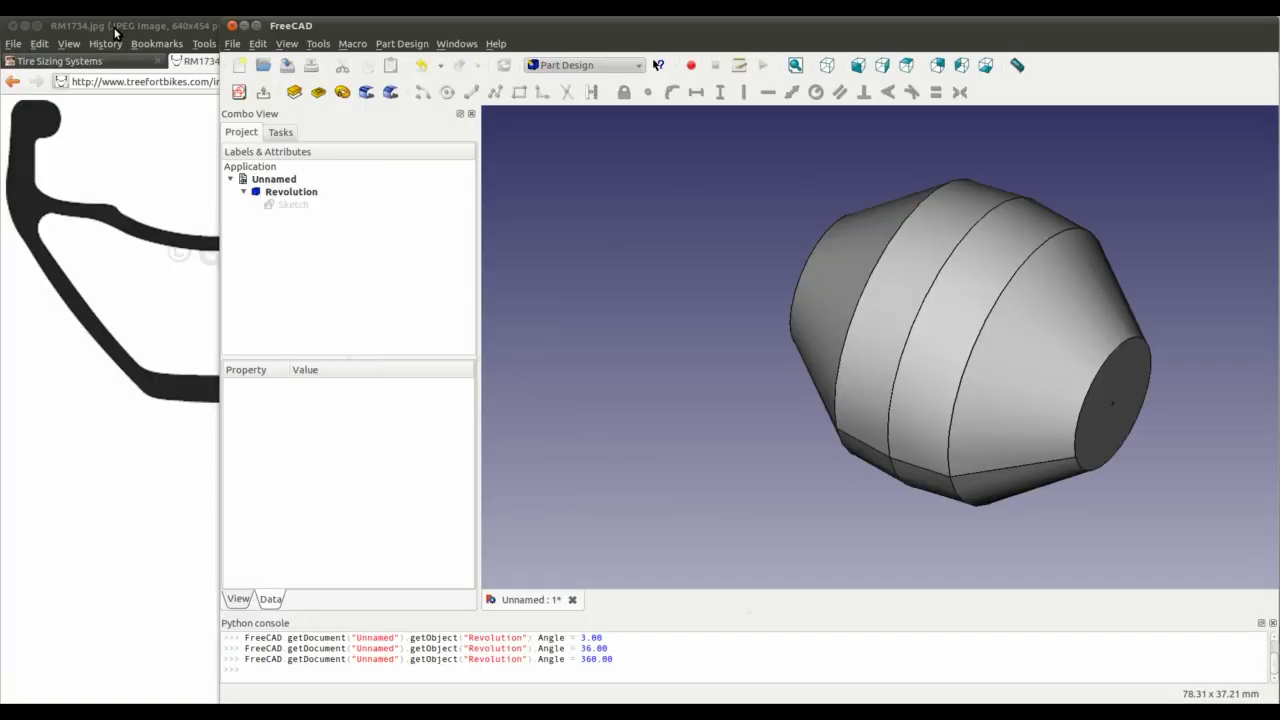
# - Switch to the browser, read the Tire Sizing Systems page on bead seat diameter, and return to FreeCAD
pyautogui.click(142, 26)
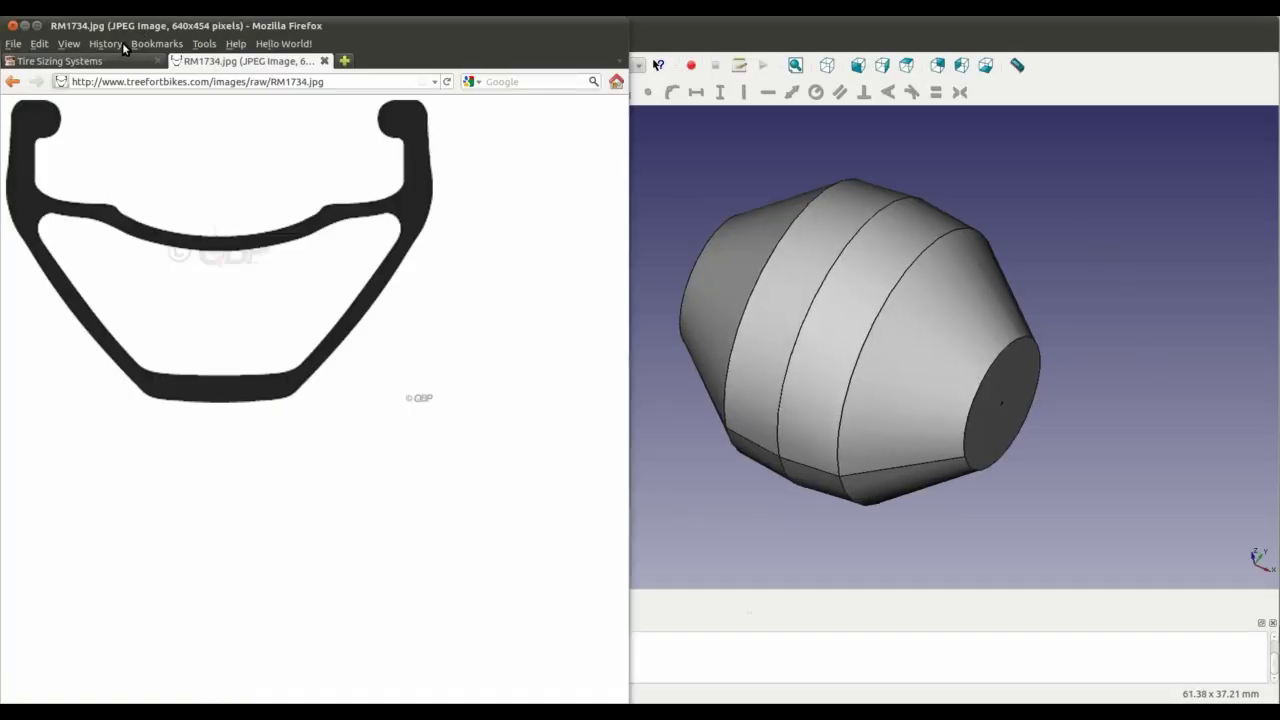
pyautogui.click(60, 60)
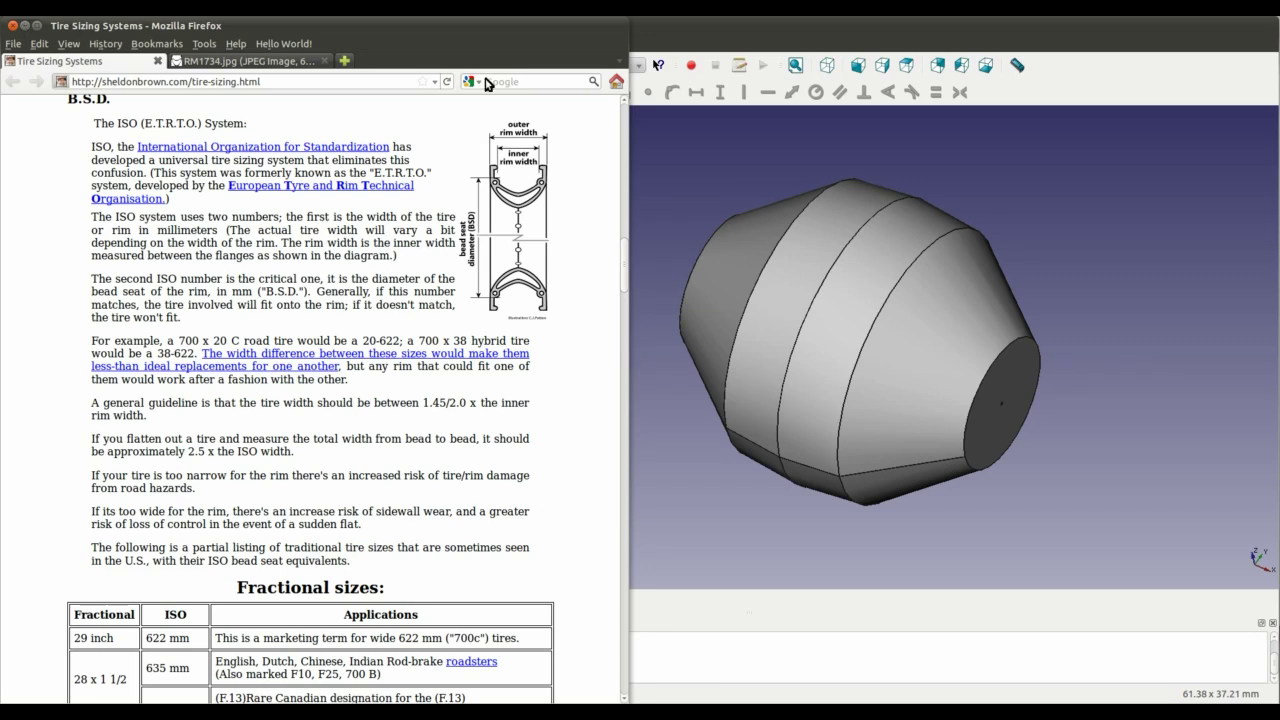
pyautogui.click(644, 31)
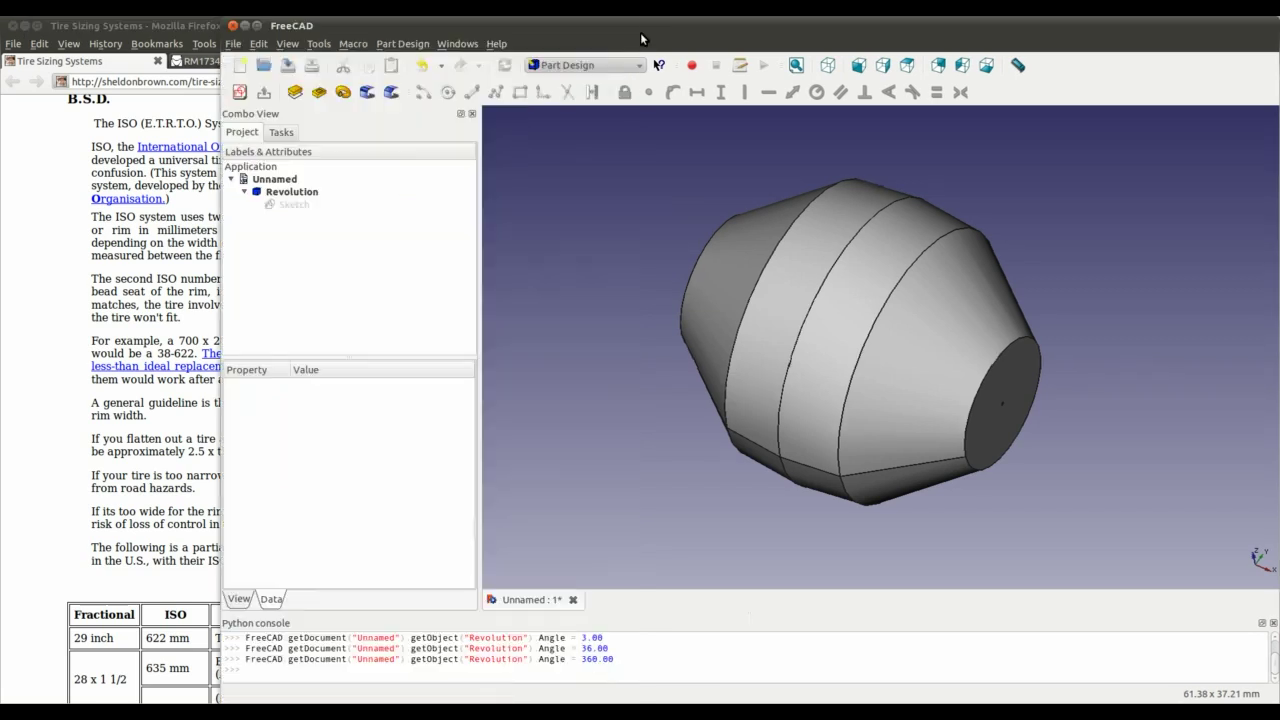
# - Try moving the Revolution's axis away from the profile by setting its base y component to 100
pyautogui.click(300, 192)
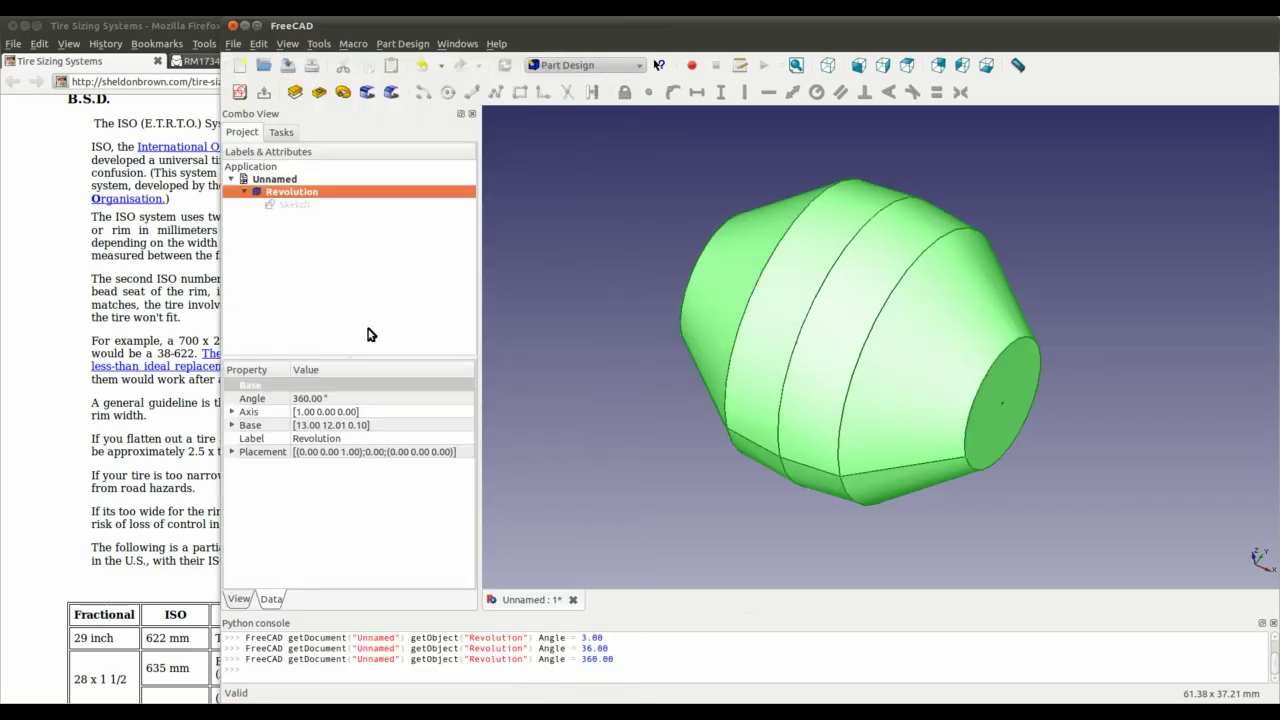
pyautogui.click(232, 425)
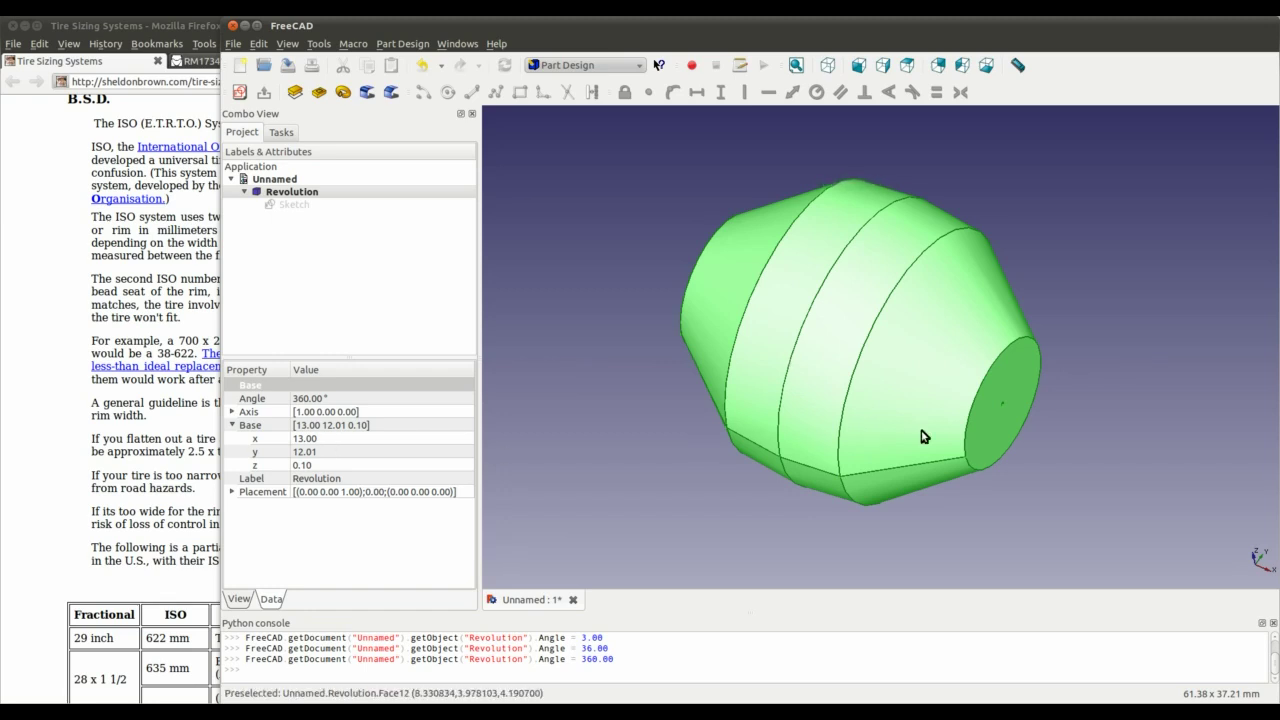
pyautogui.moveTo(923, 434); pyautogui.dragTo(1180, 531, button='middle')
pyautogui.scroll(-1, 1180, 531)
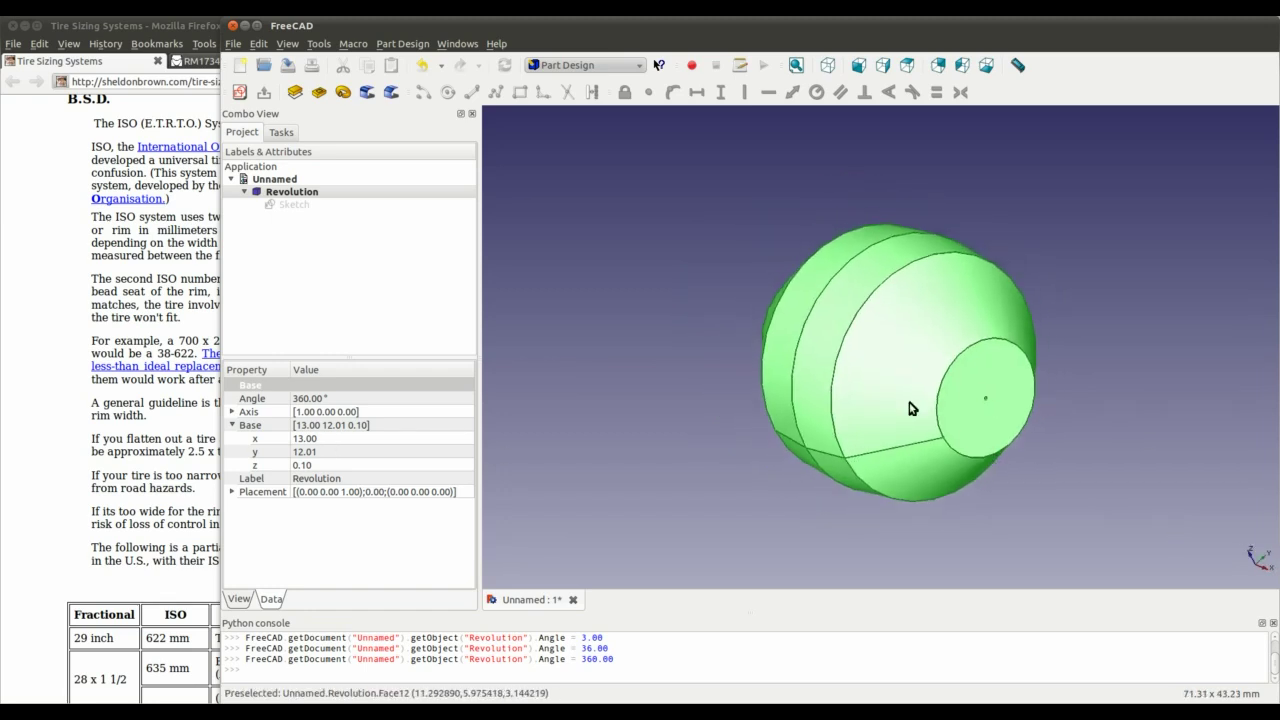
pyautogui.moveTo(908, 406); pyautogui.dragTo(837, 367, button='middle')
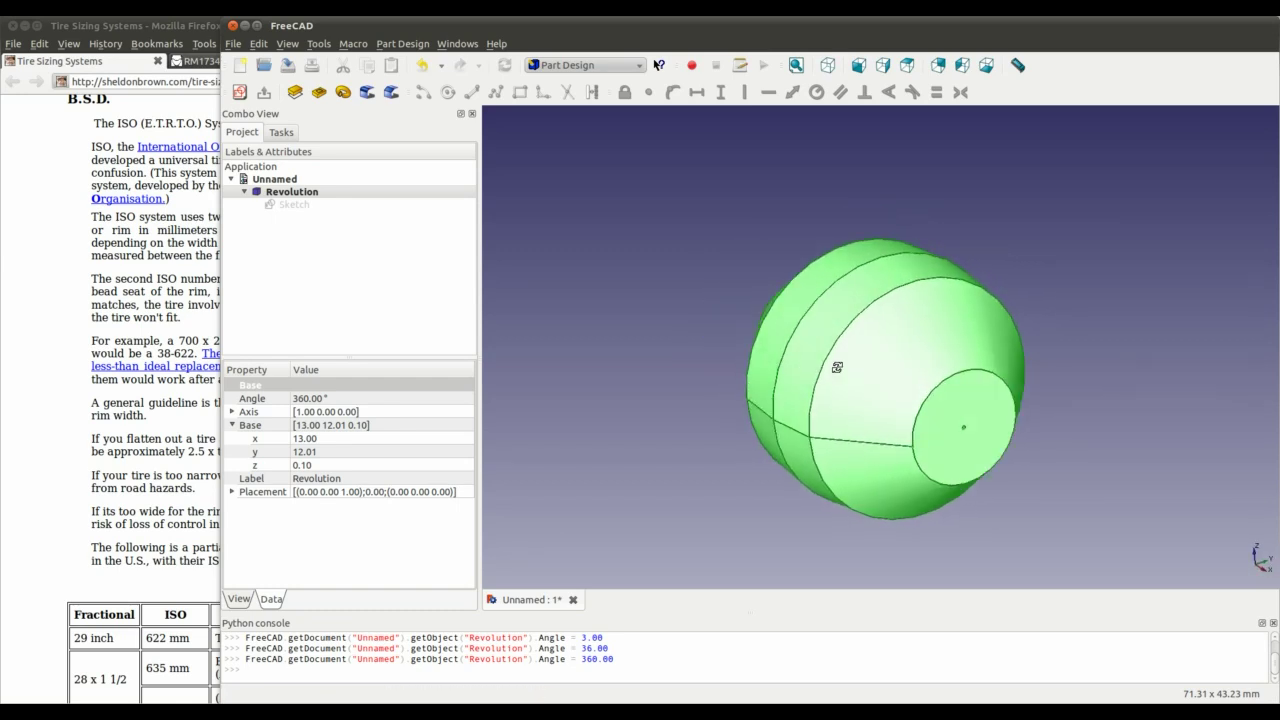
pyautogui.click(310, 452)
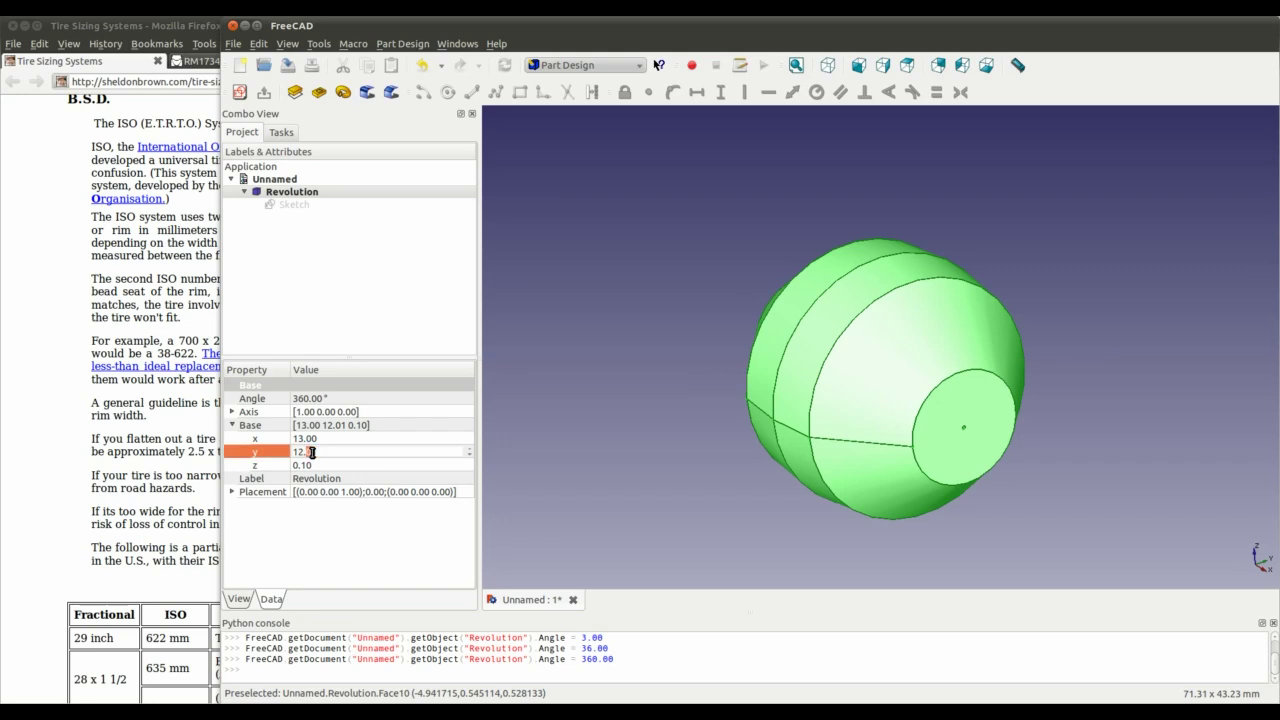
pyautogui.write('100')
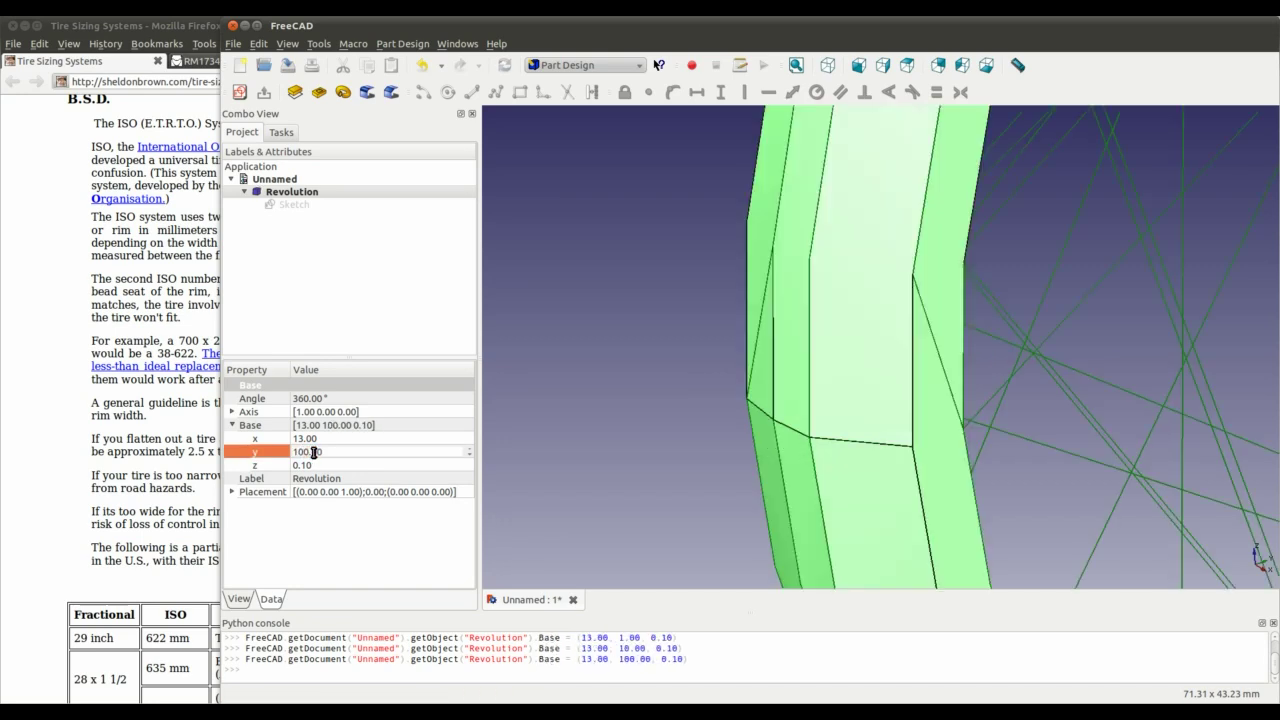
pyautogui.scroll(-5, 1049, 363)
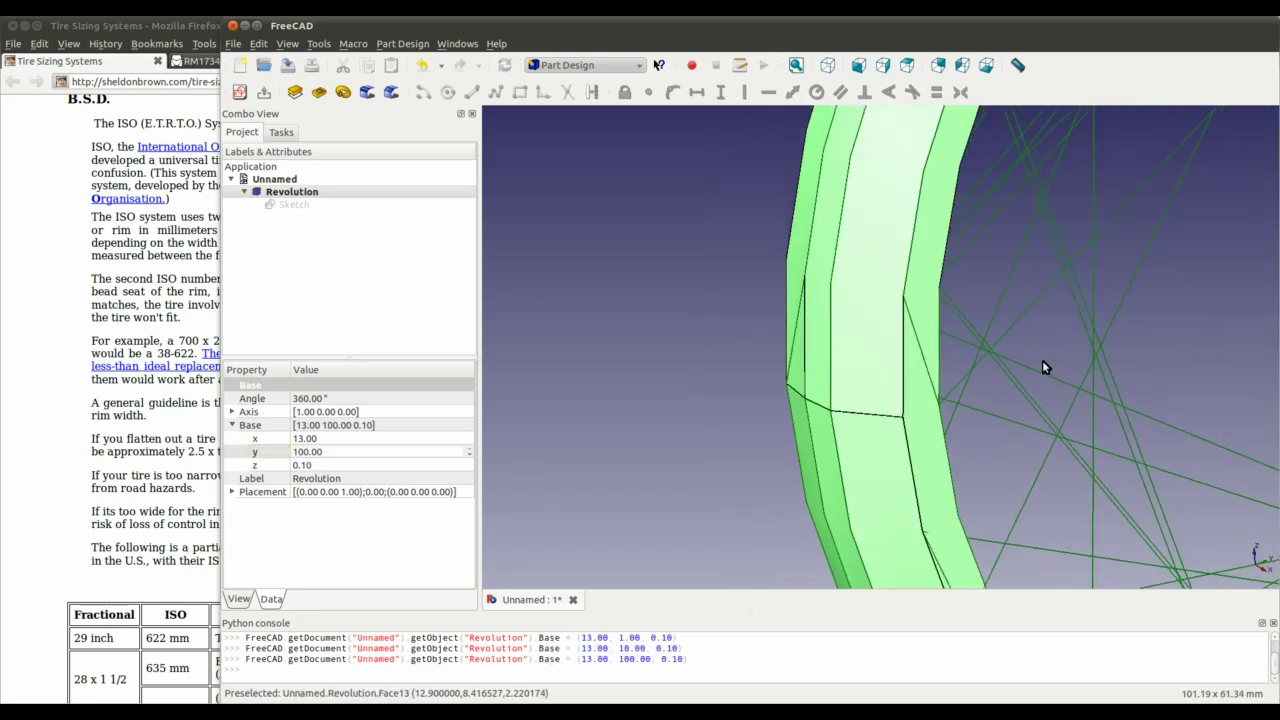
pyautogui.click(1053, 289)
pyautogui.scroll(-5, 1051, 311)
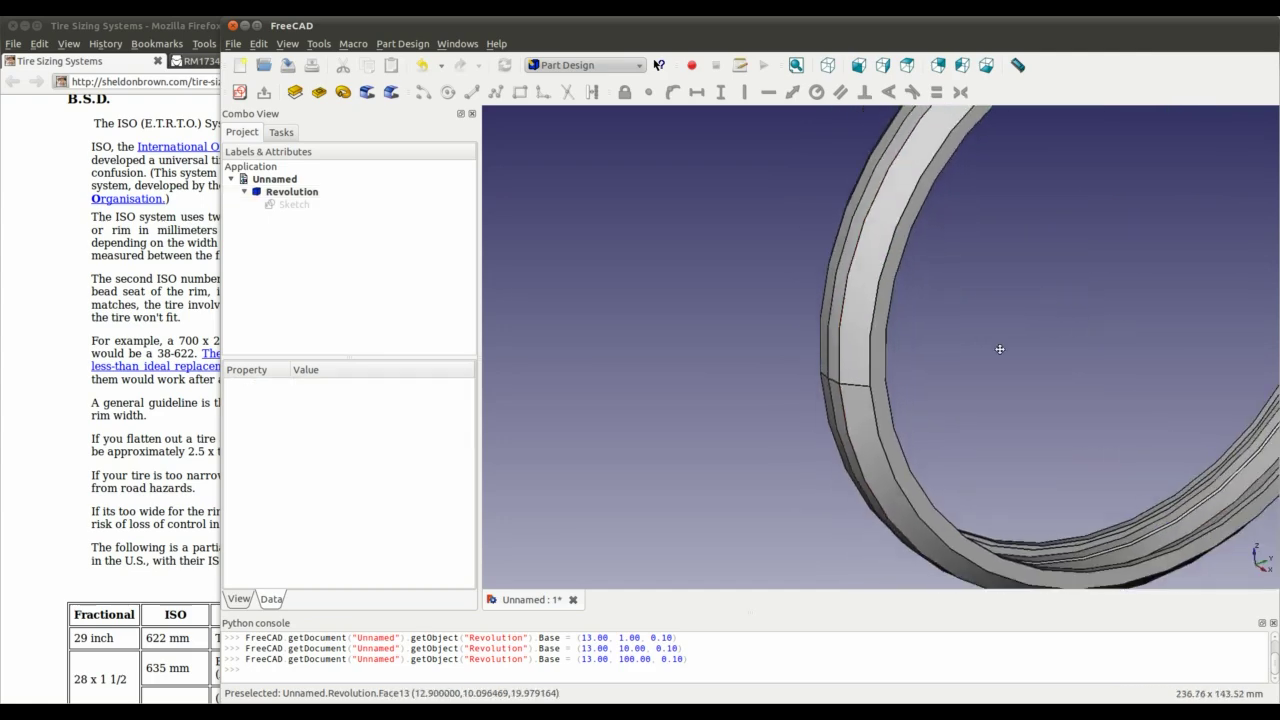
pyautogui.scroll(-3, 895, 368)
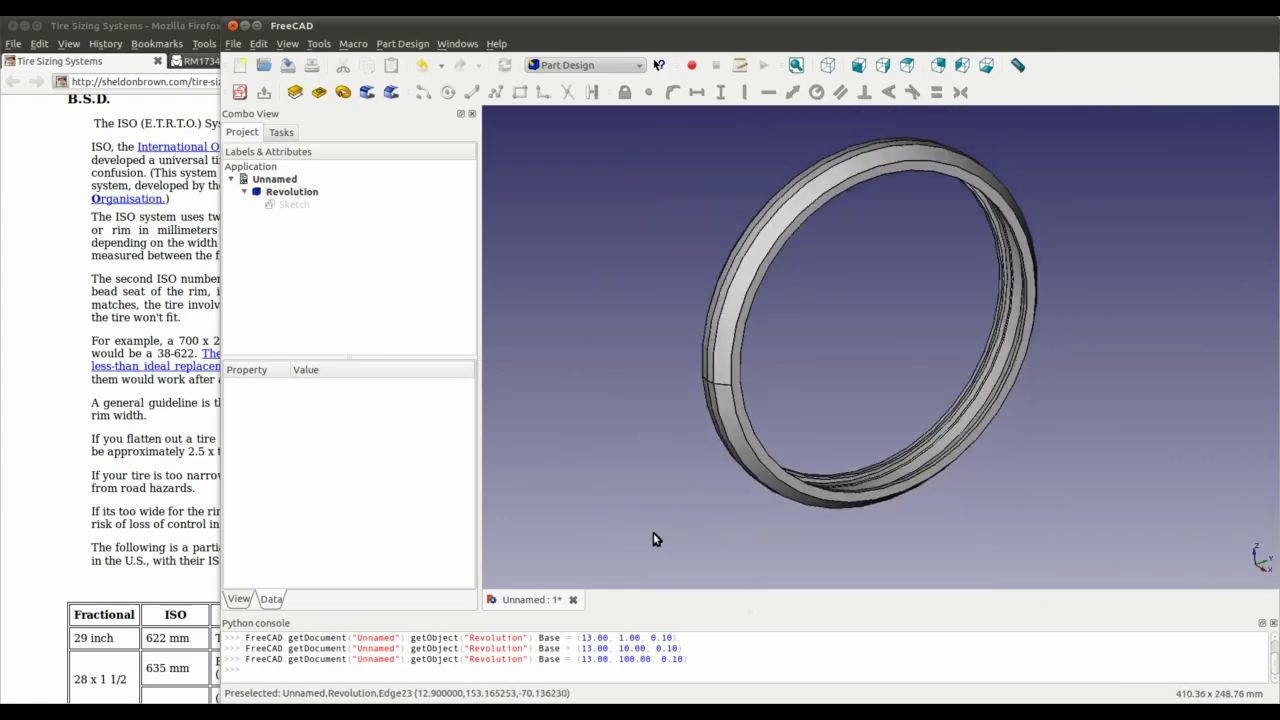
# - Open the Revolution's base y component for editing and examine which way the ring's profile faces
pyautogui.click(302, 195)
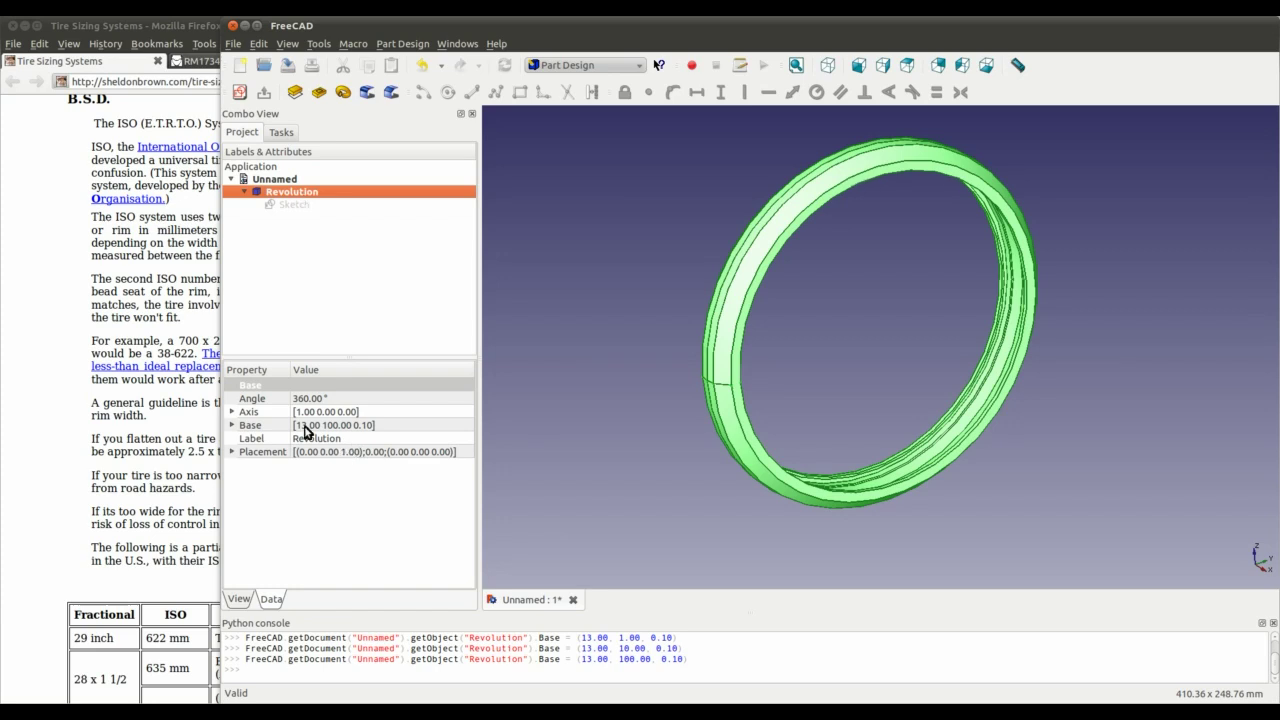
pyautogui.click(266, 430)
pyautogui.click(231, 425)
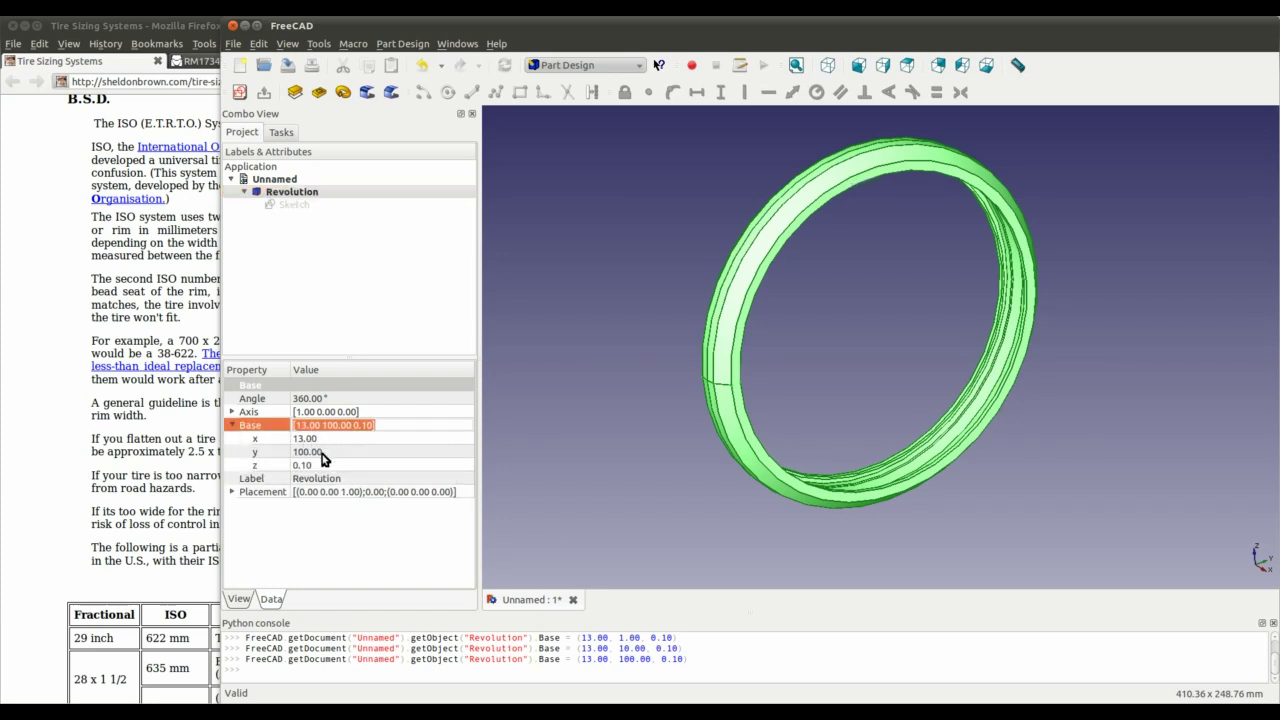
pyautogui.click(322, 453)
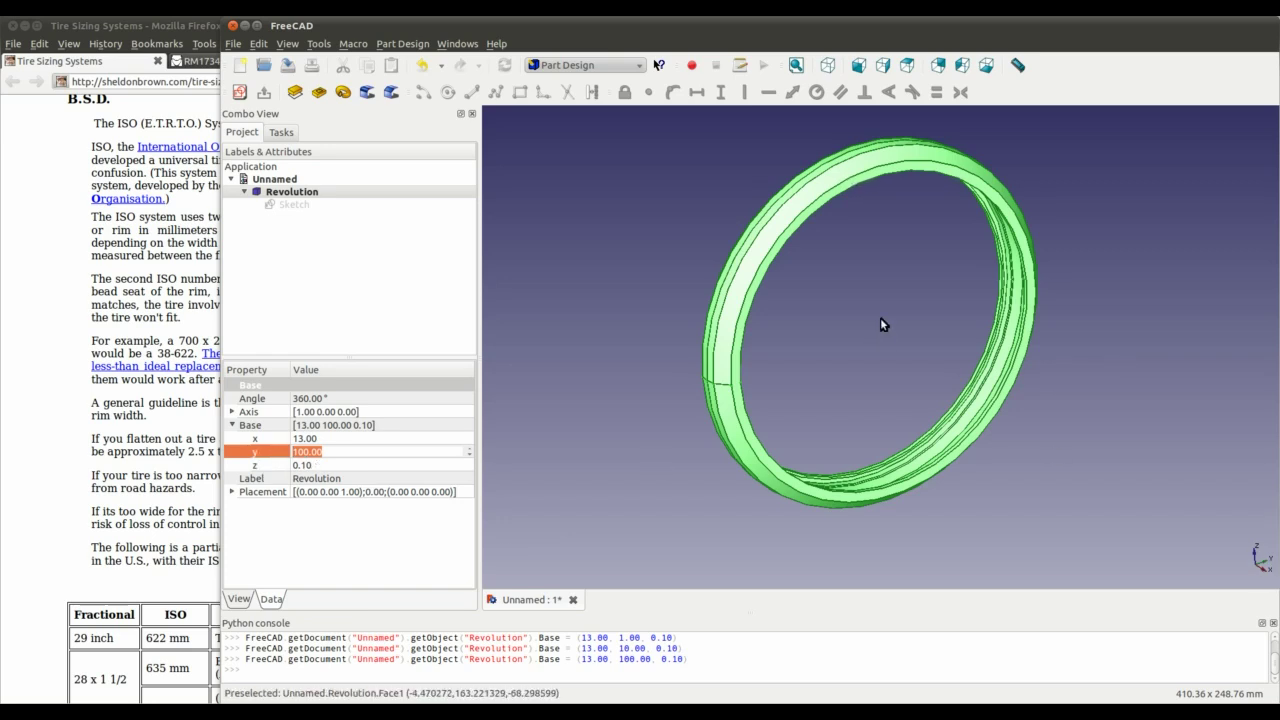
pyautogui.moveTo(880, 317)
pyautogui.mouseDown(button='middle')
pyautogui.moveTo(896, 377)
pyautogui.moveTo(766, 340)
pyautogui.moveTo(849, 363)
pyautogui.moveTo(803, 203)
pyautogui.moveTo(870, 237)
pyautogui.moveTo(837, 342)
pyautogui.mouseUp(button='middle')
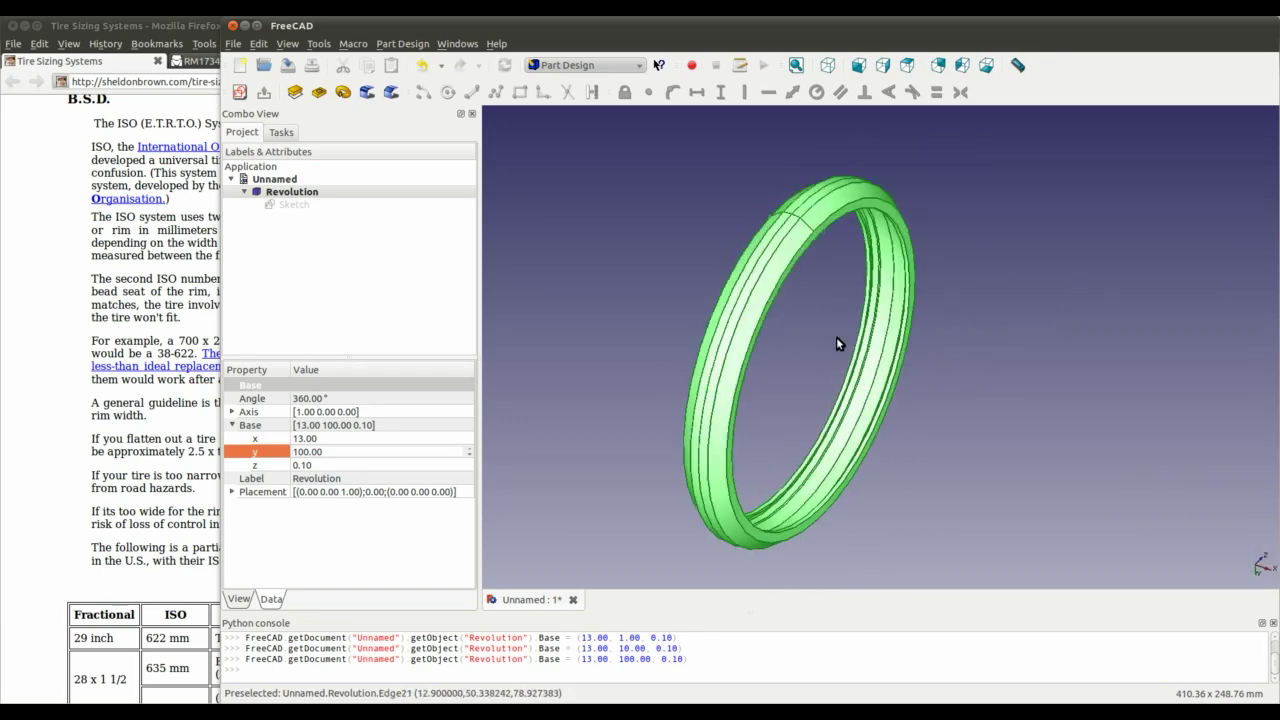
# - Show the sketch and hide the Revolution to examine the rim profile on its own
pyautogui.click(308, 204)
pyautogui.press('space')
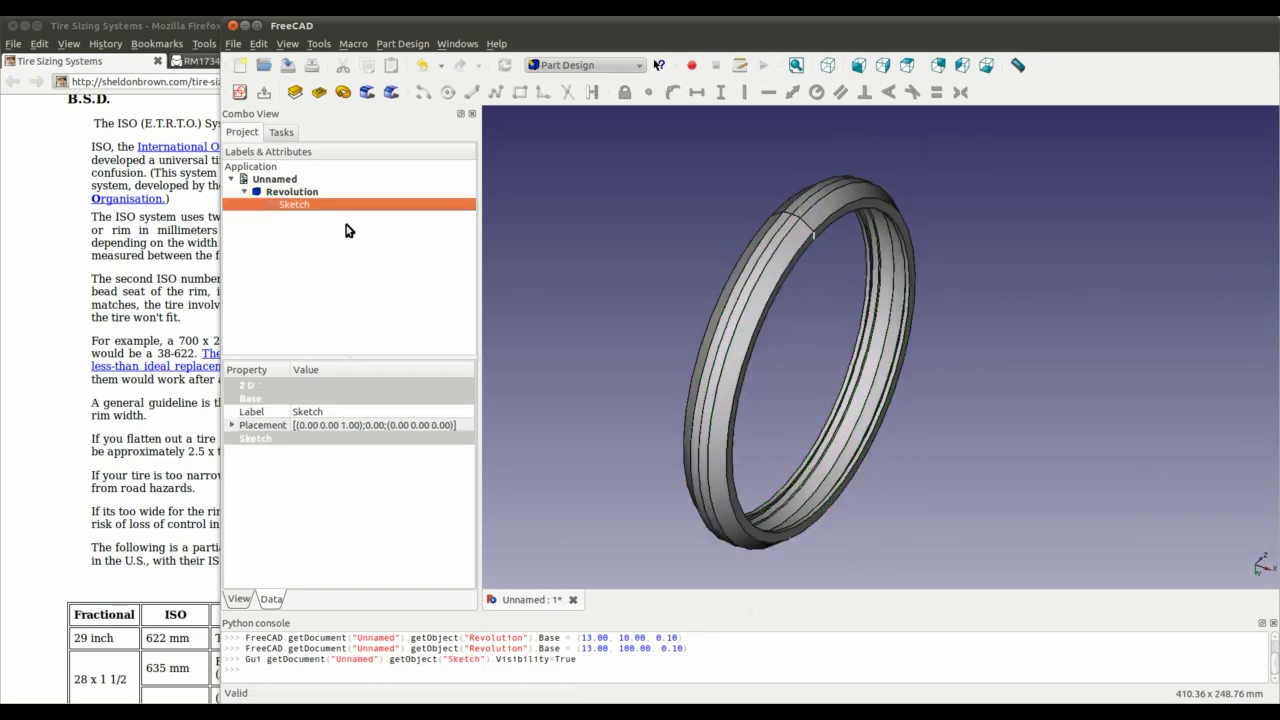
pyautogui.click(295, 192)
pyautogui.press('space')
pyautogui.moveTo(861, 214)
pyautogui.mouseDown(button='middle')
pyautogui.moveTo(853, 408)
pyautogui.moveTo(746, 230)
pyautogui.moveTo(748, 408)
pyautogui.moveTo(947, 325)
pyautogui.moveTo(1008, 463)
pyautogui.mouseUp(button='middle')
pyautogui.scroll(4, 846, 392)
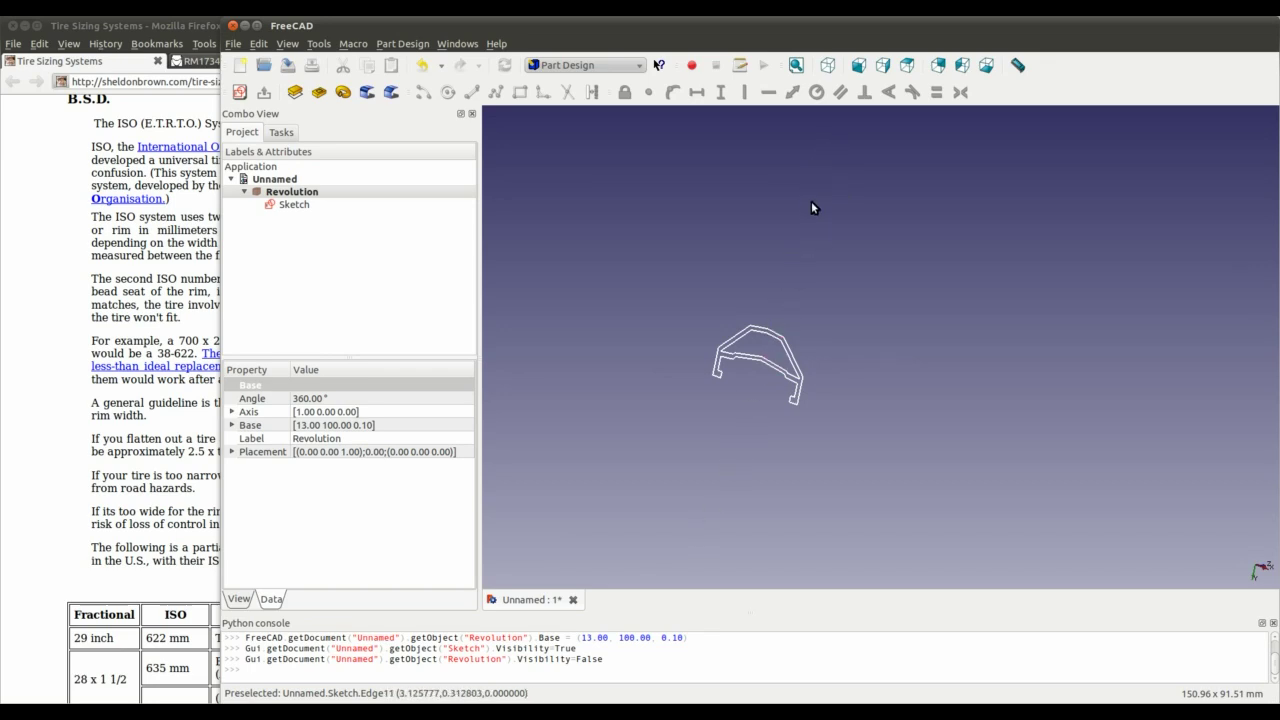
# - Hide the sketch, show the Revolution again, and examine the whole ring from several sides
pyautogui.click(310, 203)
pyautogui.click(310, 193)
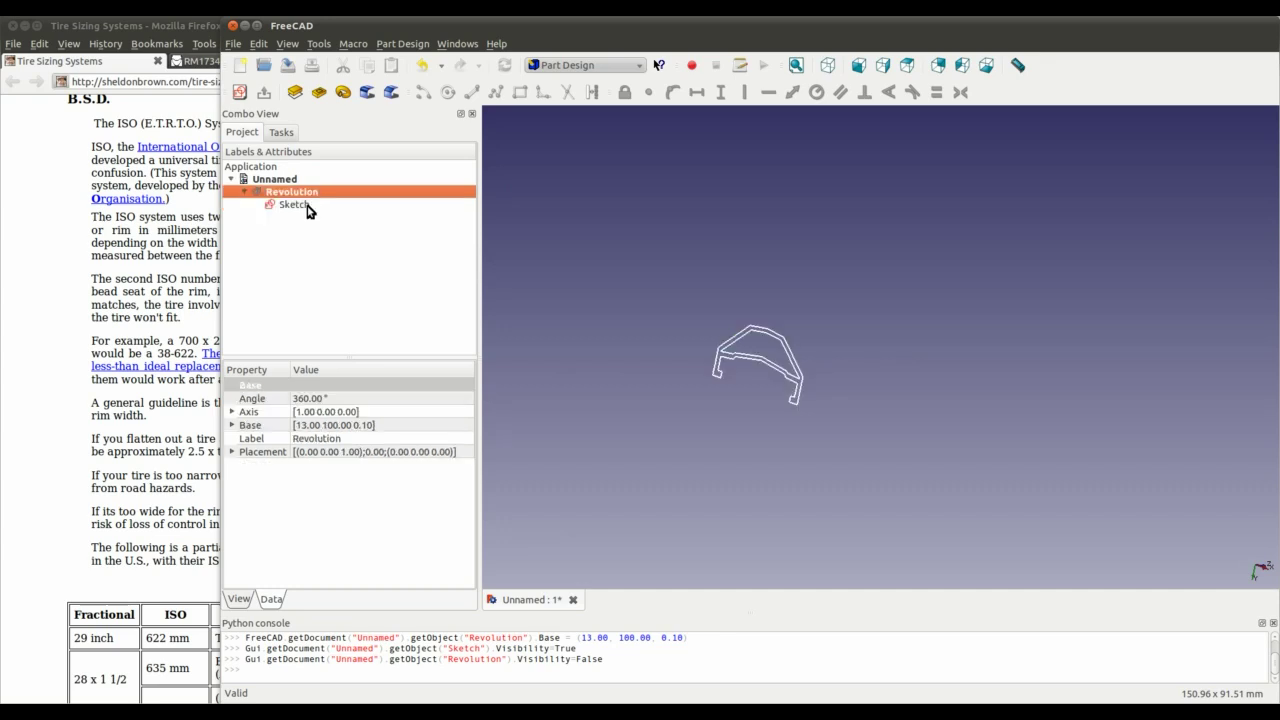
pyautogui.click(309, 205)
pyautogui.press('space')
pyautogui.click(310, 192)
pyautogui.press('space')
pyautogui.scroll(2, 822, 462)
pyautogui.scroll(-4, 774, 474)
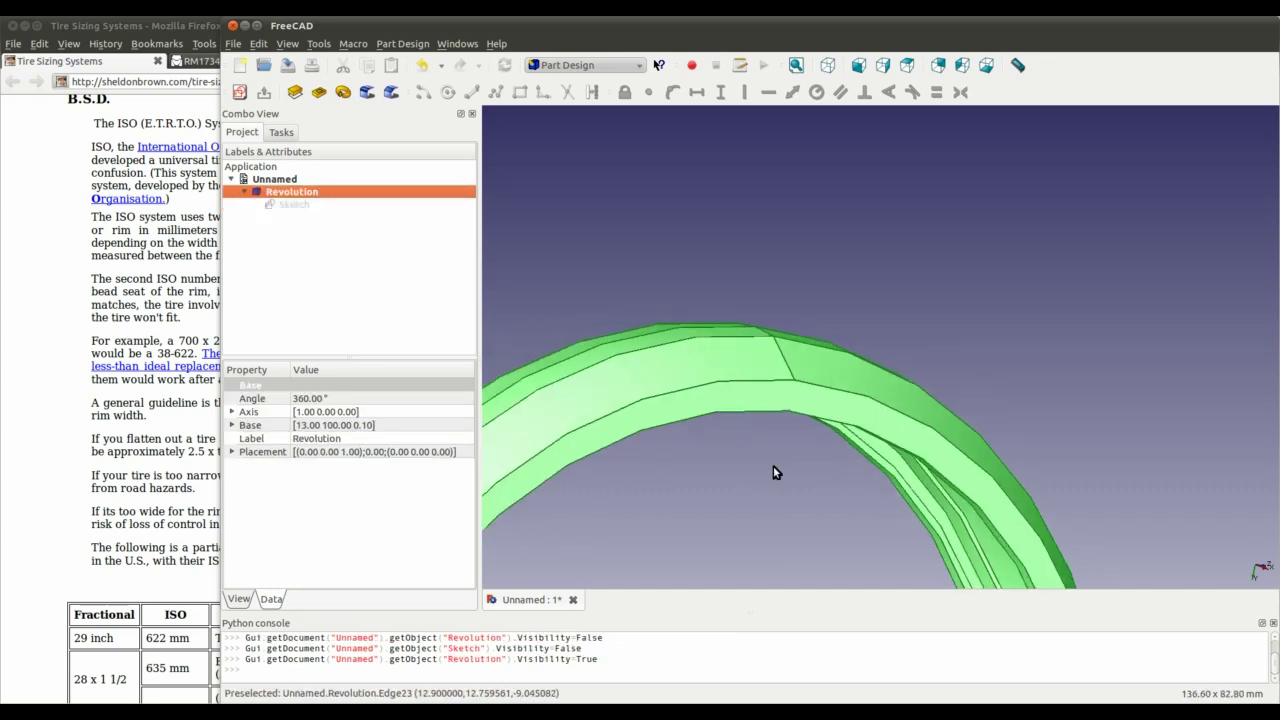
pyautogui.moveTo(782, 482); pyautogui.dragTo(838, 270, button='middle')
pyautogui.scroll(-5, 873, 420)
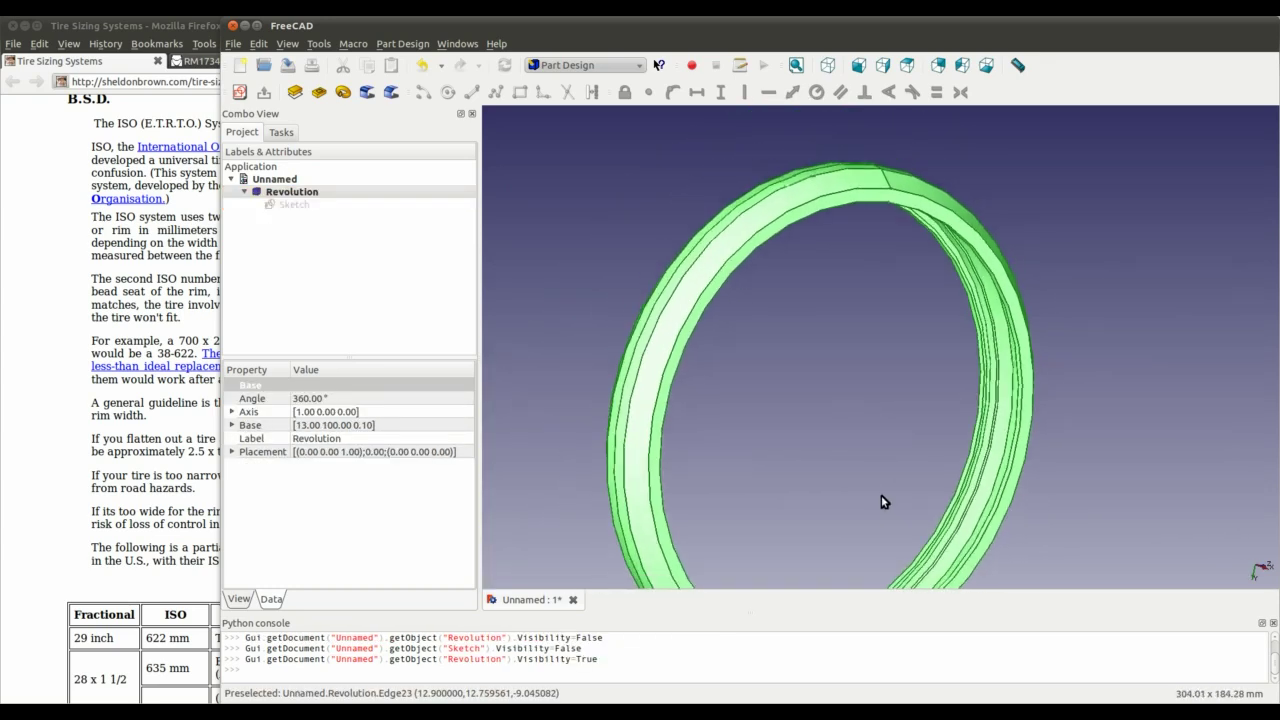
pyautogui.moveTo(871, 470); pyautogui.dragTo(1097, 426, button='middle')
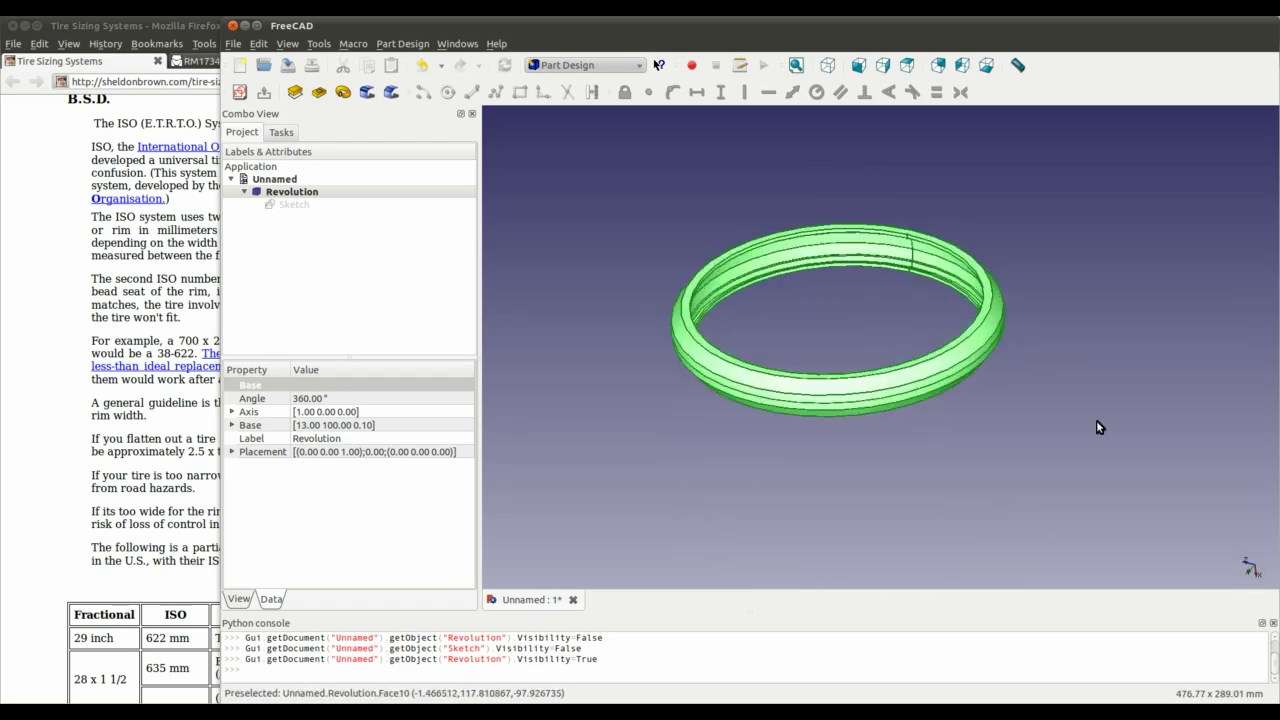
pyautogui.click(1097, 426)
pyautogui.moveTo(842, 249); pyautogui.dragTo(560, 210, button='middle')
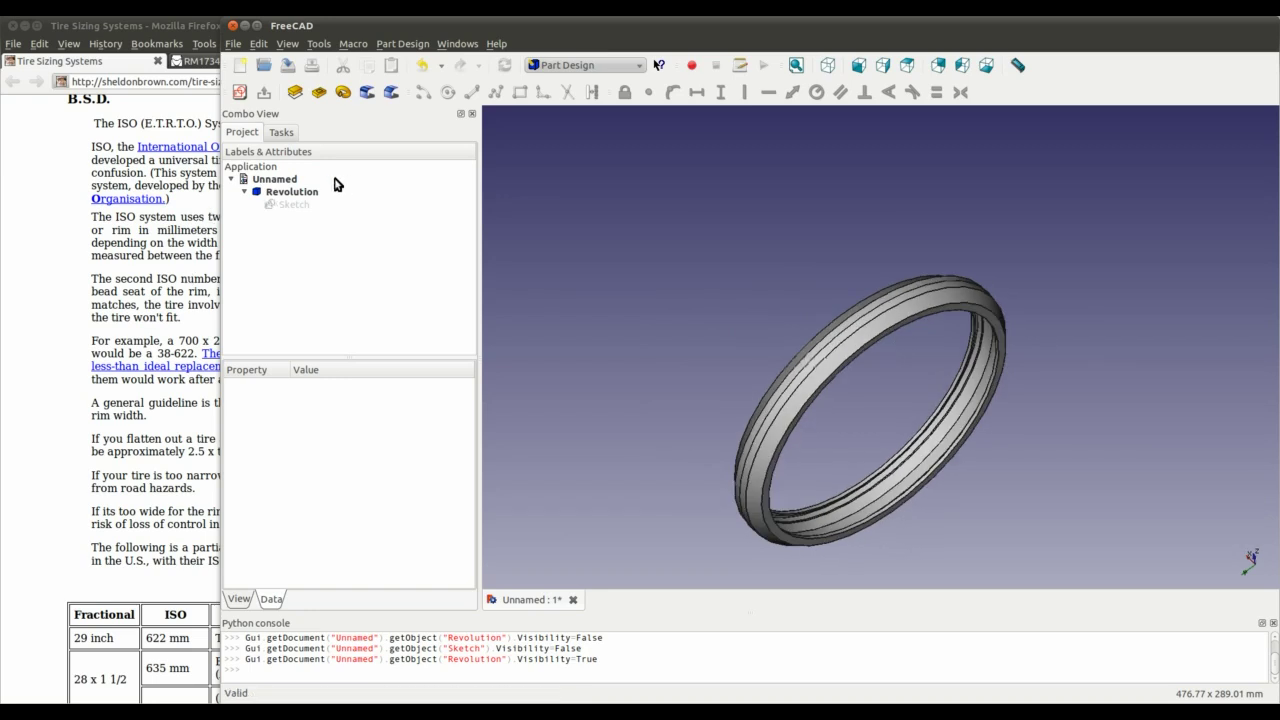
# - Set the Revolution's base y component to -100 and inspect the flipped rim section
pyautogui.click(292, 191)
pyautogui.doubleClick(244, 425)
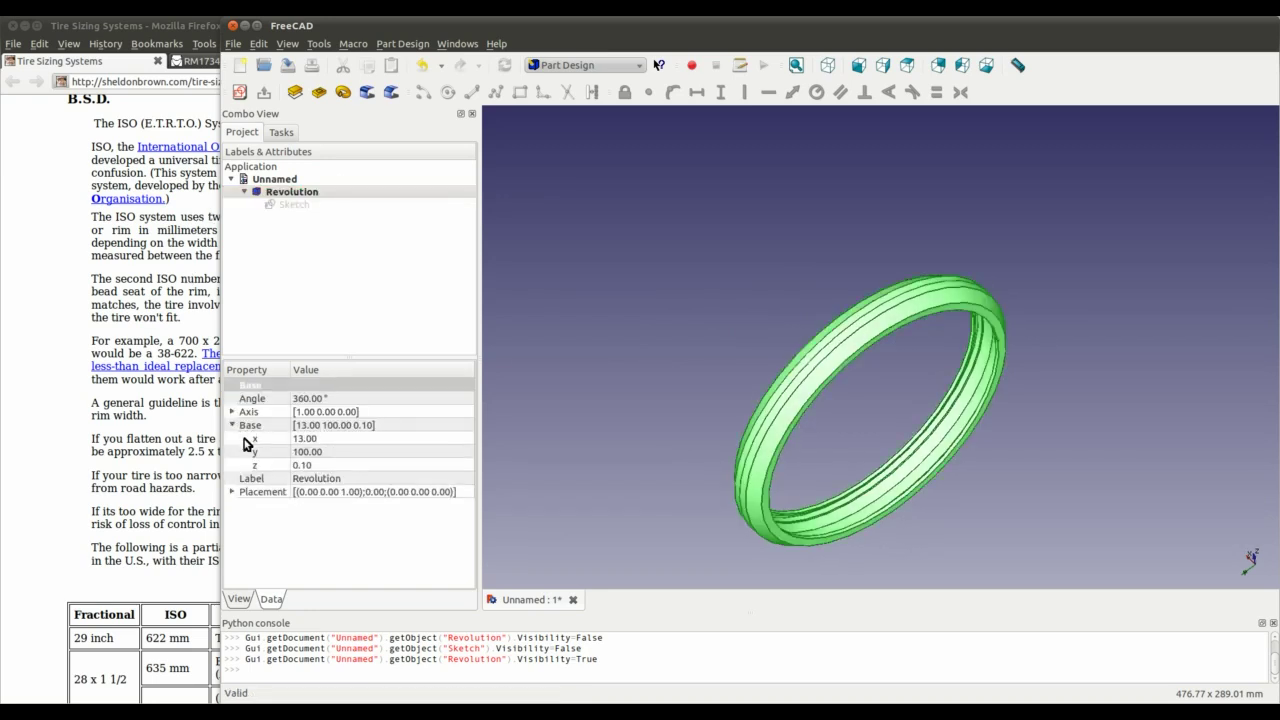
pyautogui.click(325, 453)
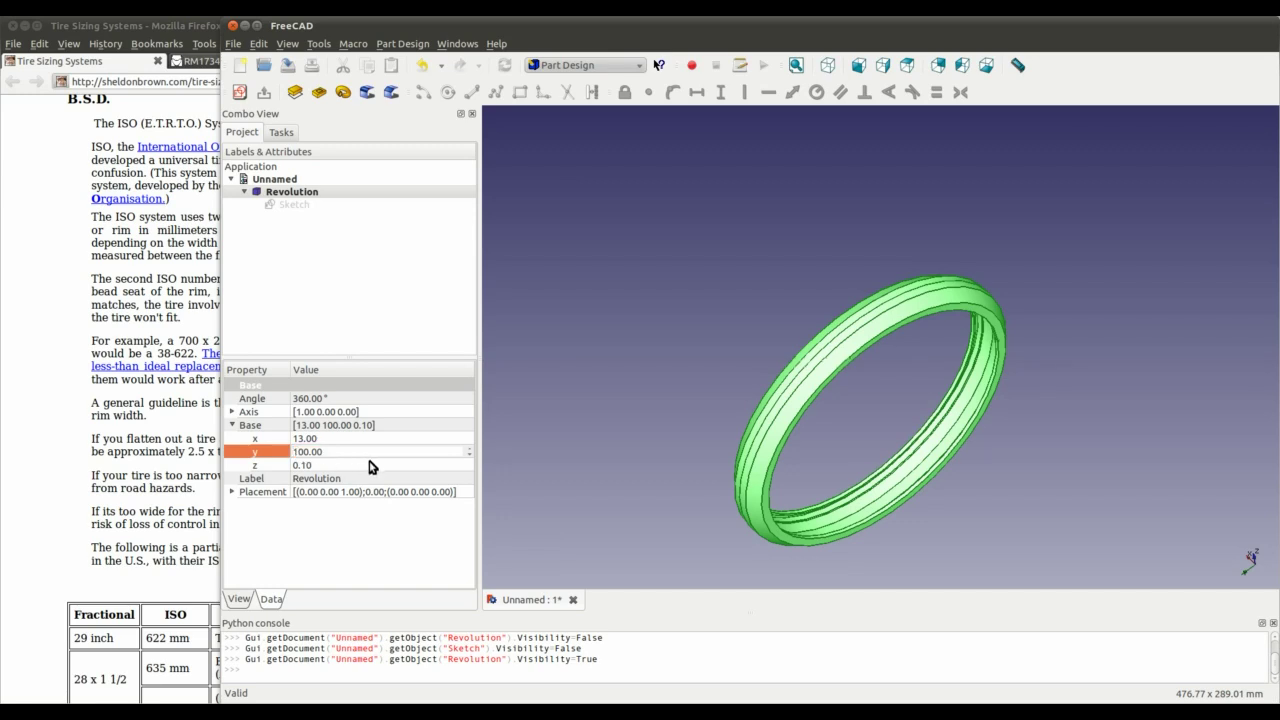
pyautogui.write('-')
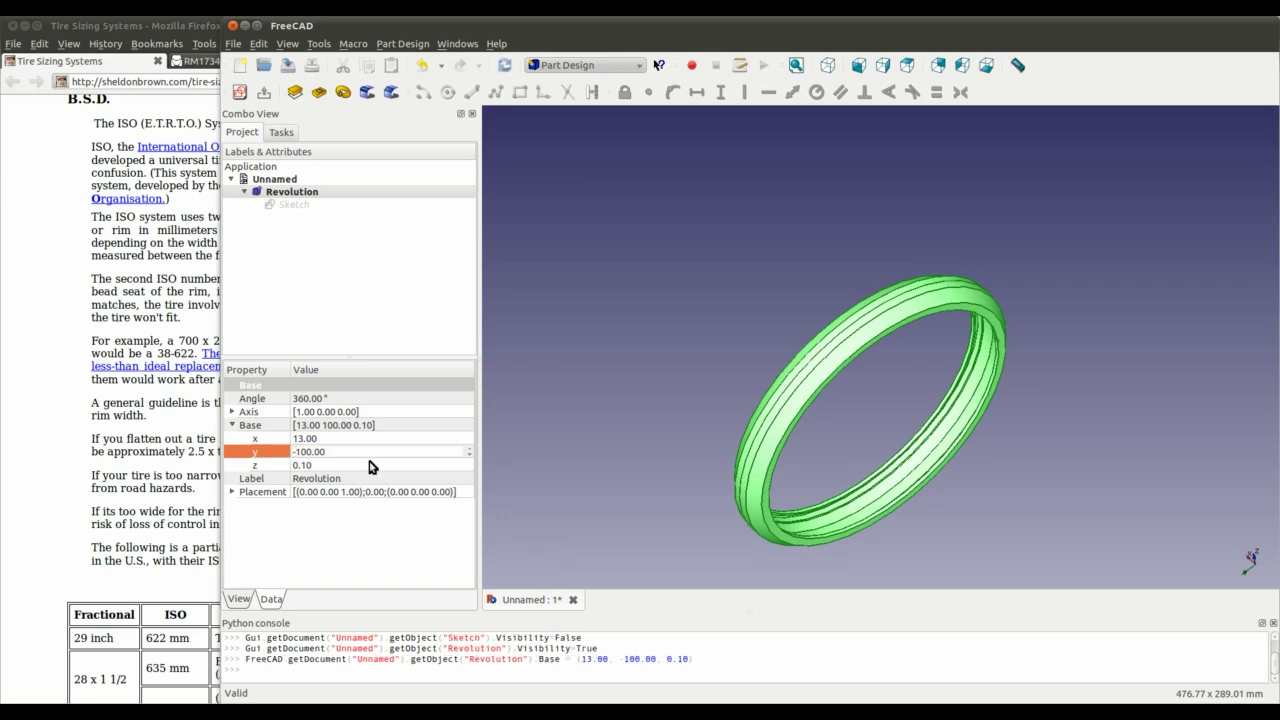
pyautogui.press('Return')
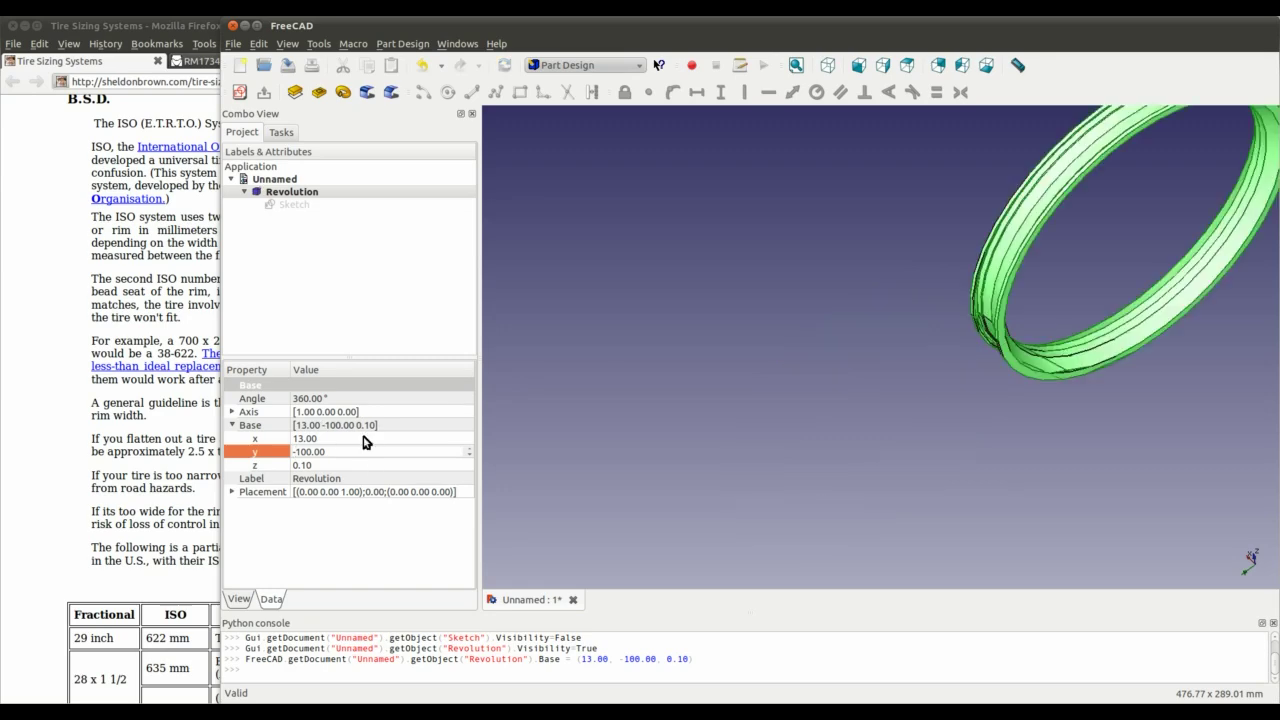
pyautogui.moveTo(1176, 186); pyautogui.dragTo(808, 301, button='middle')
pyautogui.scroll(8, 805, 289)
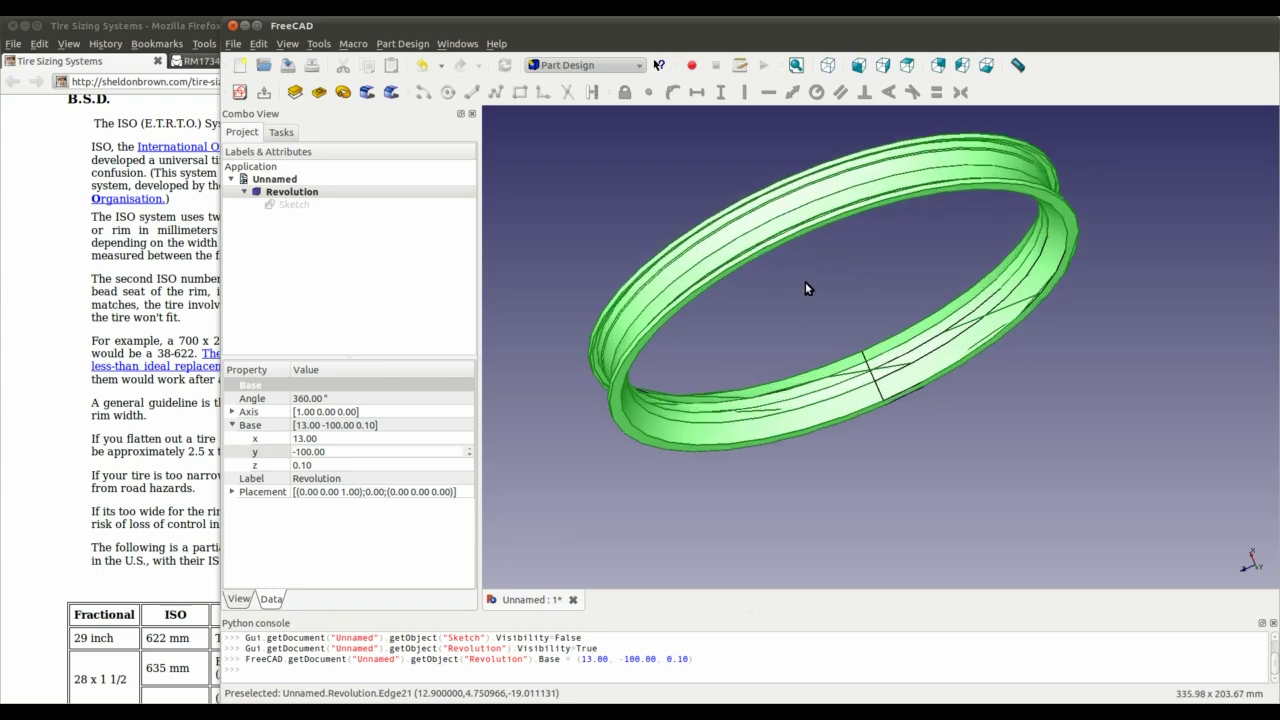
pyautogui.moveTo(590, 230); pyautogui.dragTo(765, 380, button='middle')
pyautogui.click(698, 285)
pyautogui.scroll(8, 914, 326)
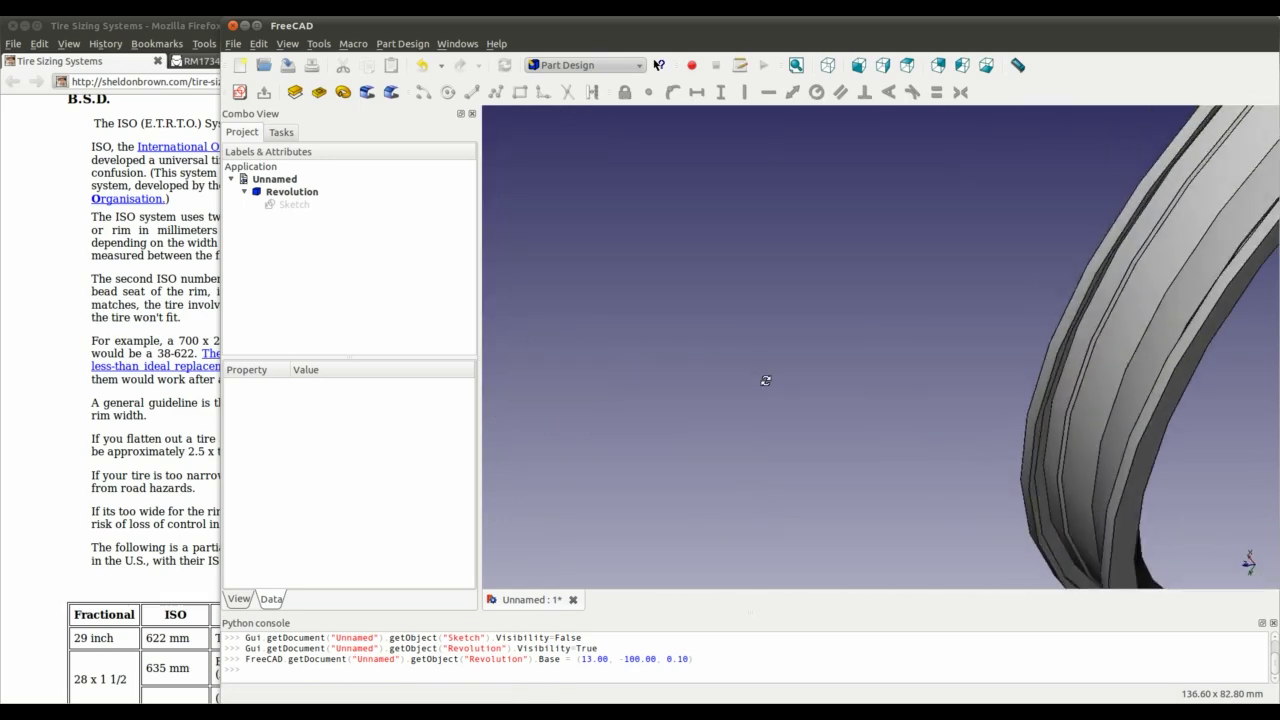
# - Maximize the FreeCAD window and examine the rim's outer channel and inner face from several angles
pyautogui.doubleClick(737, 24)
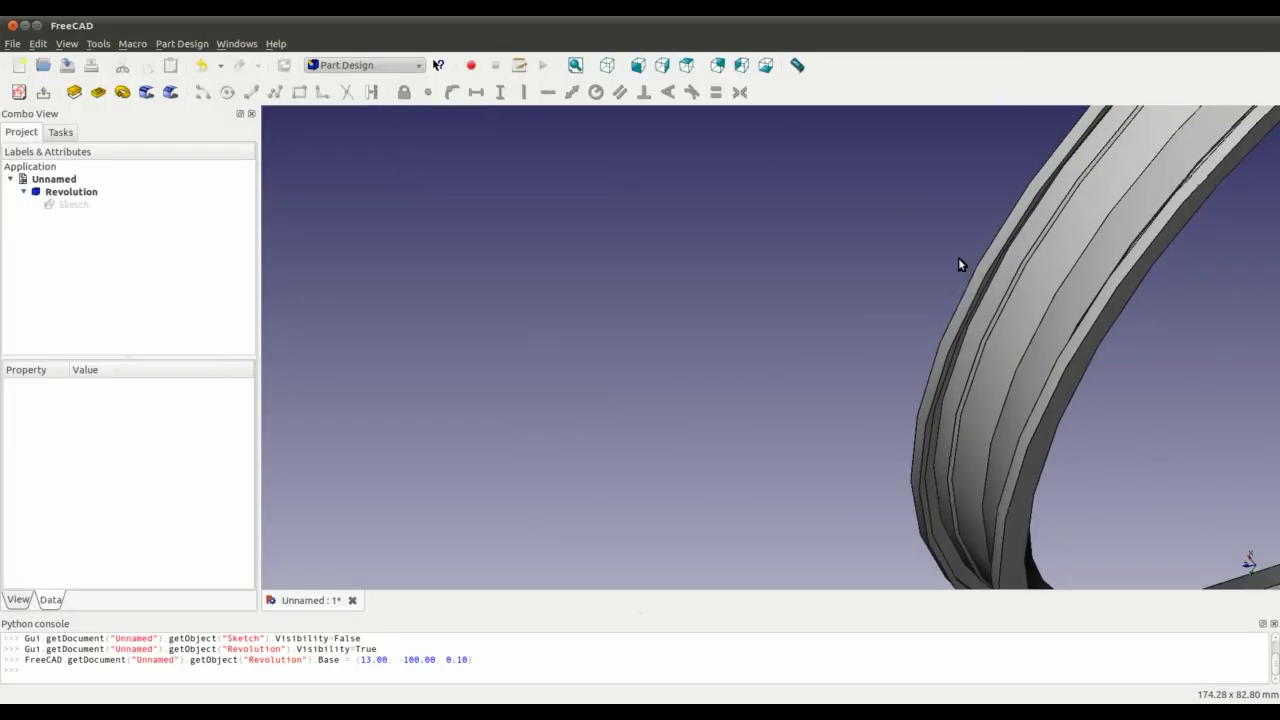
pyautogui.hotkey('alt', 'Tab')
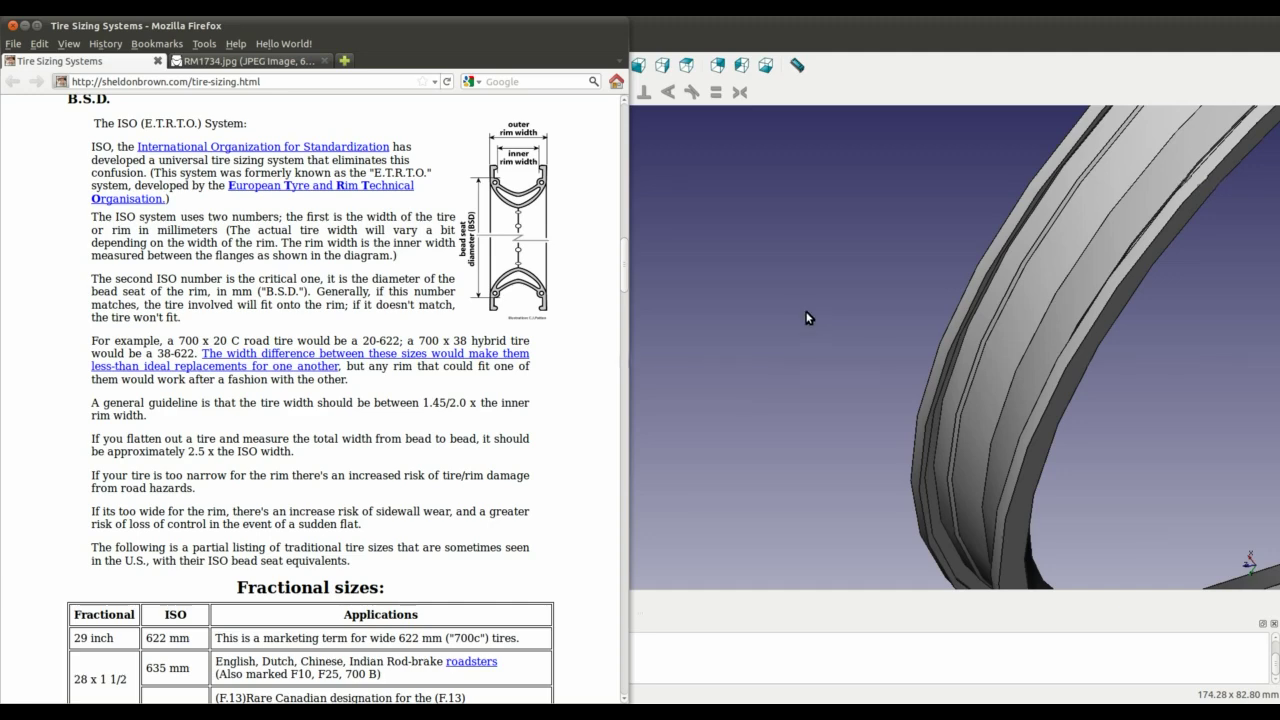
pyautogui.hotkey('alt', 'Tab')
pyautogui.moveTo(829, 358); pyautogui.dragTo(384, 351, button='middle')
pyautogui.scroll(1, 800, 325)
pyautogui.scroll(-17, 800, 330)
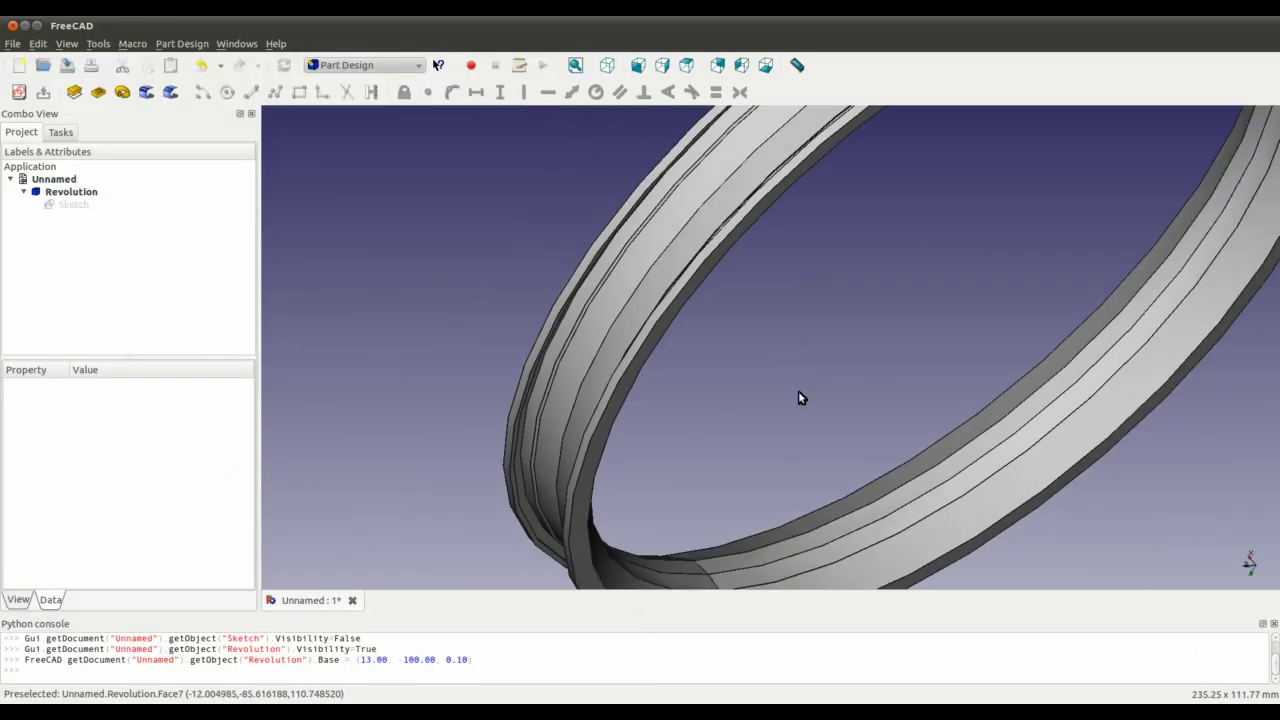
pyautogui.moveTo(836, 424); pyautogui.dragTo(734, 428, button='middle')
pyautogui.moveTo(858, 336); pyautogui.dragTo(794, 354, button='middle')
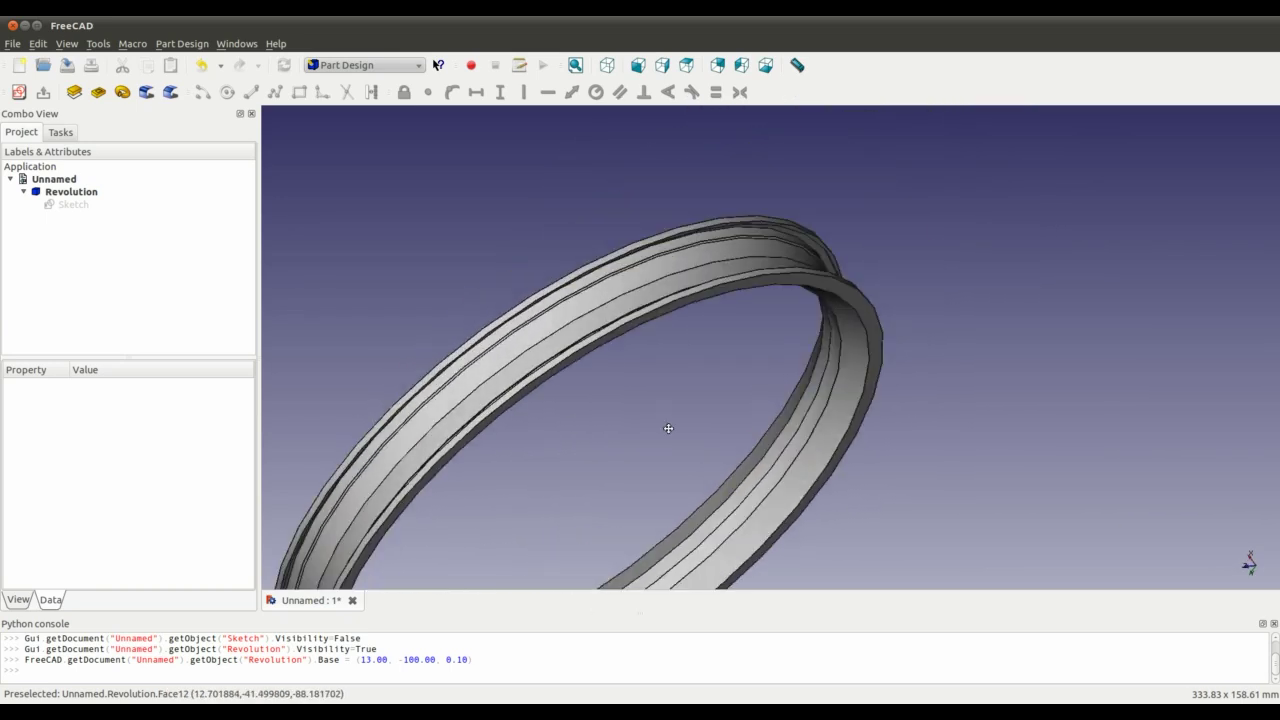
pyautogui.moveTo(543, 437); pyautogui.dragTo(640, 374, button='middle')
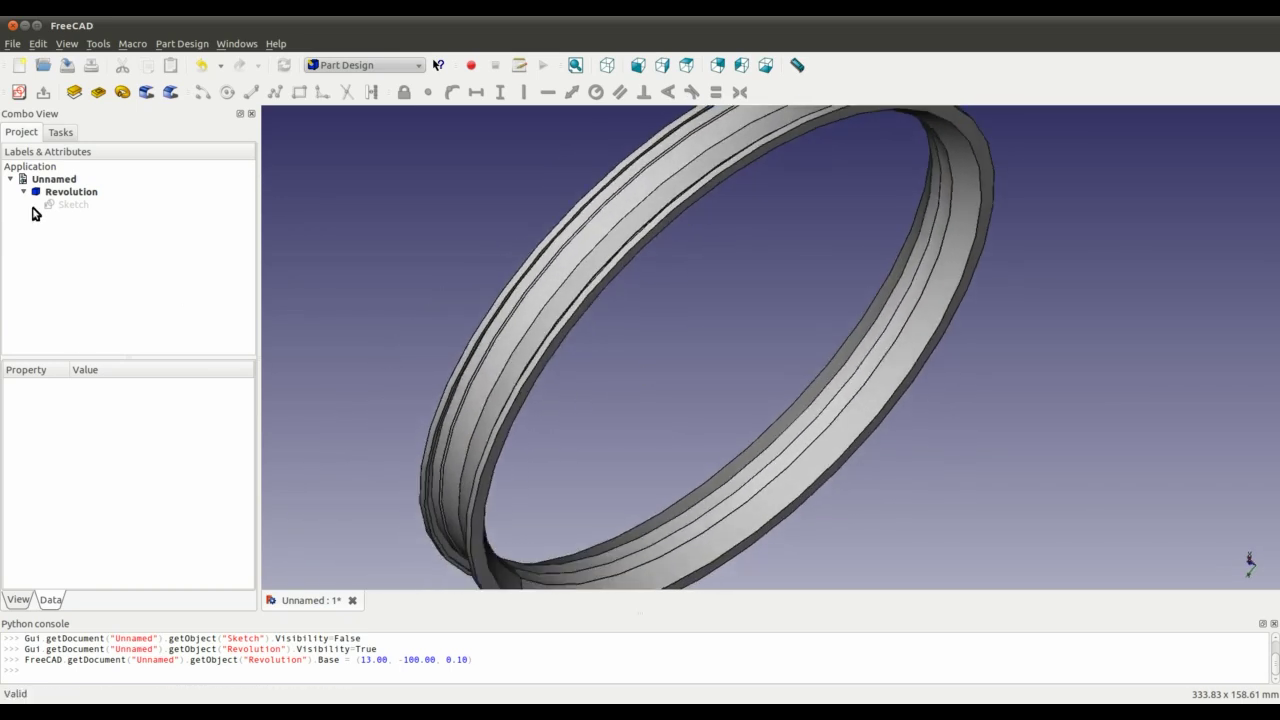
# - Set the Revolution's angle to 70 degrees to open the rim into a partial segment
pyautogui.click(66, 194)
pyautogui.click(113, 399)
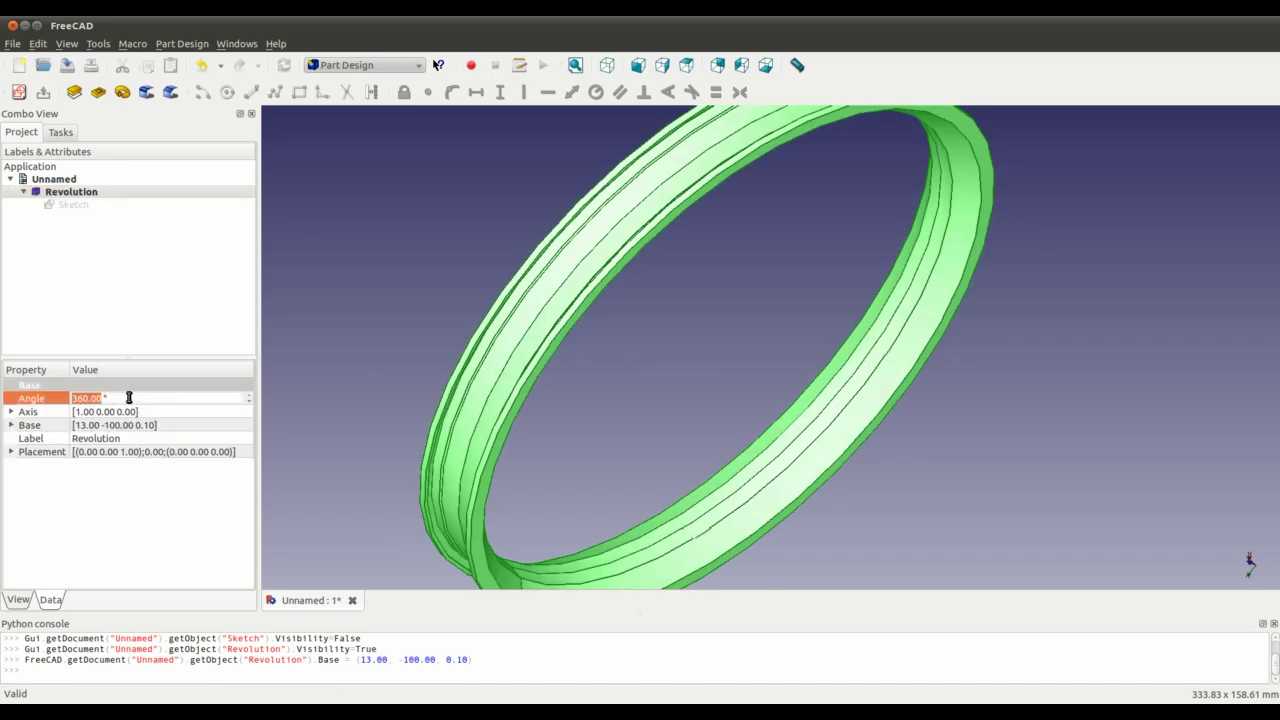
pyautogui.write('70')
pyautogui.click(691, 397)
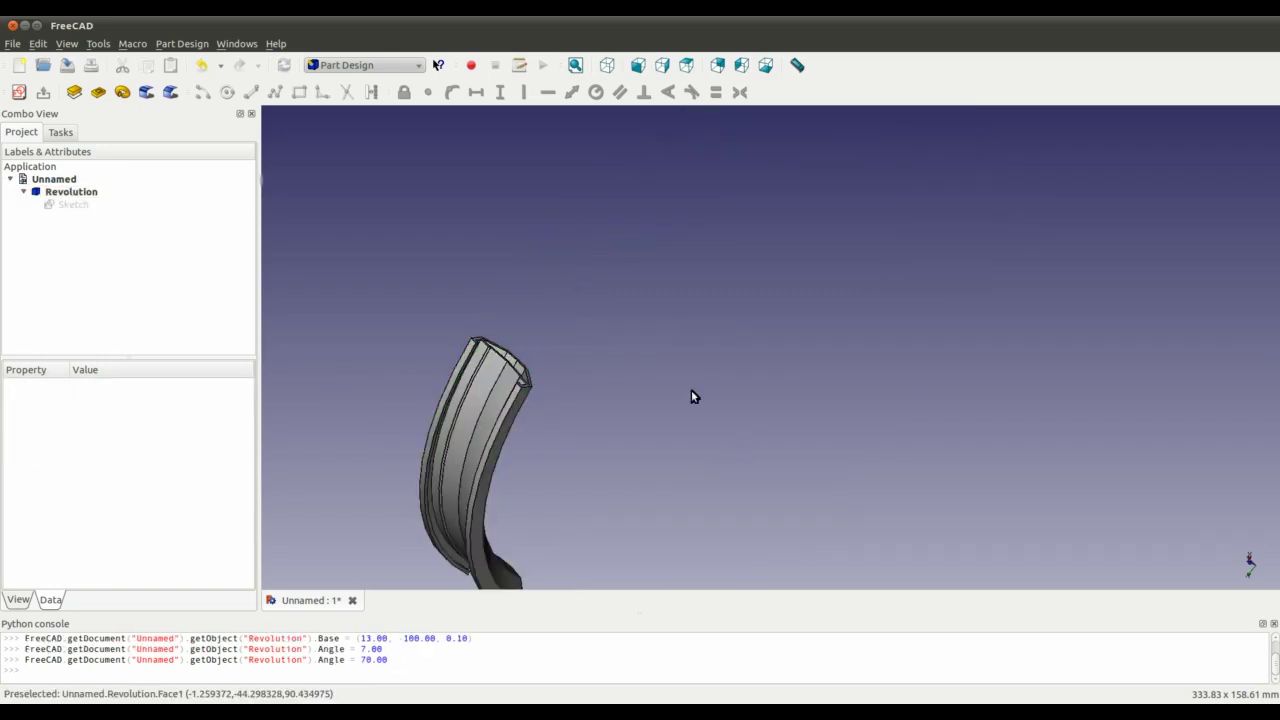
pyautogui.moveTo(691, 397); pyautogui.dragTo(319, 391, button='middle')
pyautogui.moveTo(558, 296); pyautogui.dragTo(588, 298, button='middle')
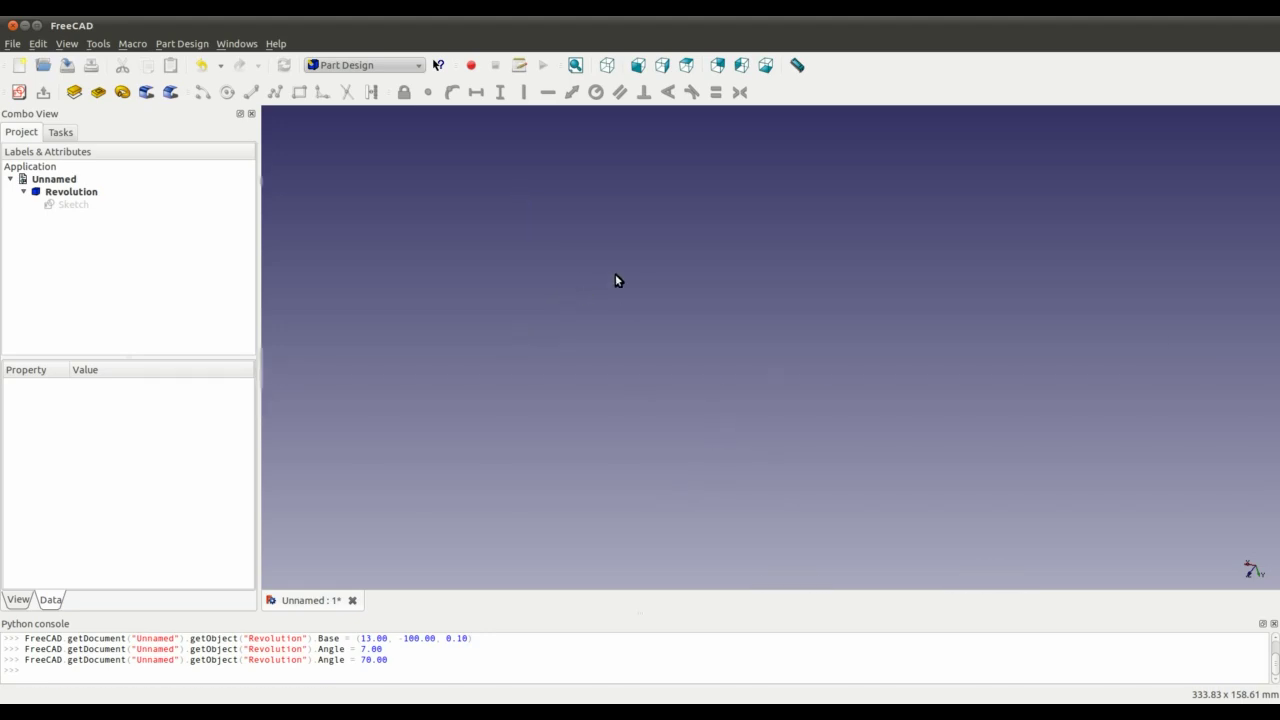
pyautogui.moveTo(838, 531); pyautogui.dragTo(897, 469, button='middle')
pyautogui.moveTo(810, 455); pyautogui.dragTo(799, 401, button='middle')
# - Switch to perspective projection and examine the cut cross-section of the rim segment
pyautogui.press('p')
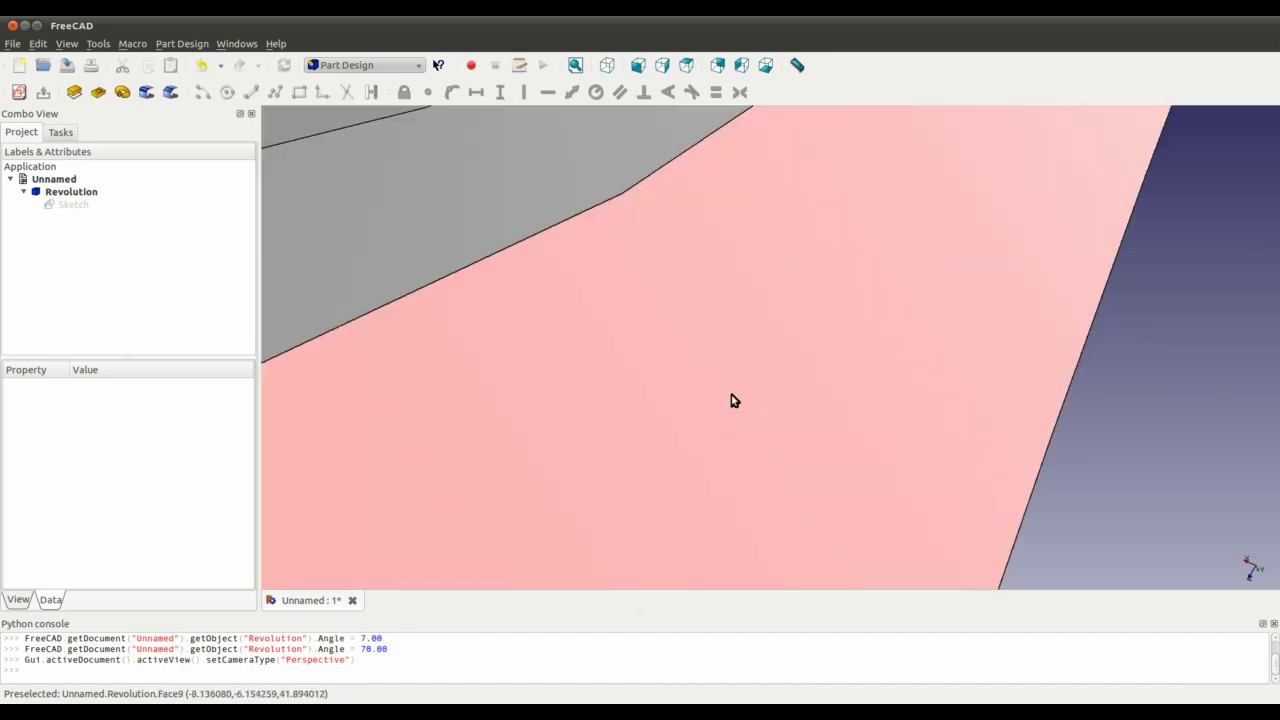
pyautogui.scroll(-1, 733, 398)
pyautogui.scroll(-5, 738, 358)
pyautogui.moveTo(660, 474); pyautogui.dragTo(737, 441, button='middle')
pyautogui.moveTo(1050, 400); pyautogui.dragTo(882, 390, button='middle')
pyautogui.scroll(1, 954, 489)
pyautogui.scroll(1, 940, 485)
pyautogui.scroll(-1, 910, 480)
pyautogui.scroll(-4, 908, 480)
pyautogui.moveTo(980, 446)
pyautogui.mouseDown(button='middle')
pyautogui.moveTo(1029, 463)
pyautogui.moveTo(998, 475)
pyautogui.moveTo(943, 420)
pyautogui.moveTo(969, 411)
pyautogui.moveTo(983, 439)
pyautogui.mouseUp(button='middle')
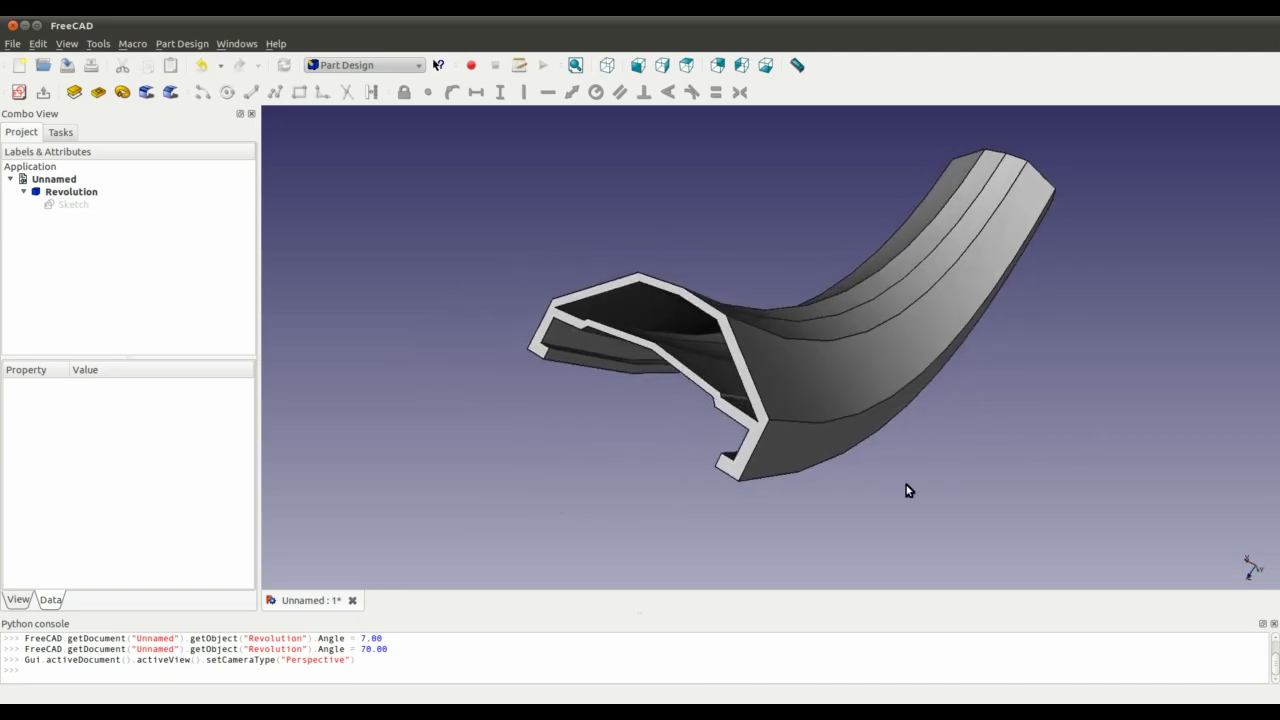
# - Fillet the lip edges of the rim's hooked flanges on both sides with a radius of 0.20
pyautogui.moveTo(834, 406); pyautogui.dragTo(797, 333, button='middle')
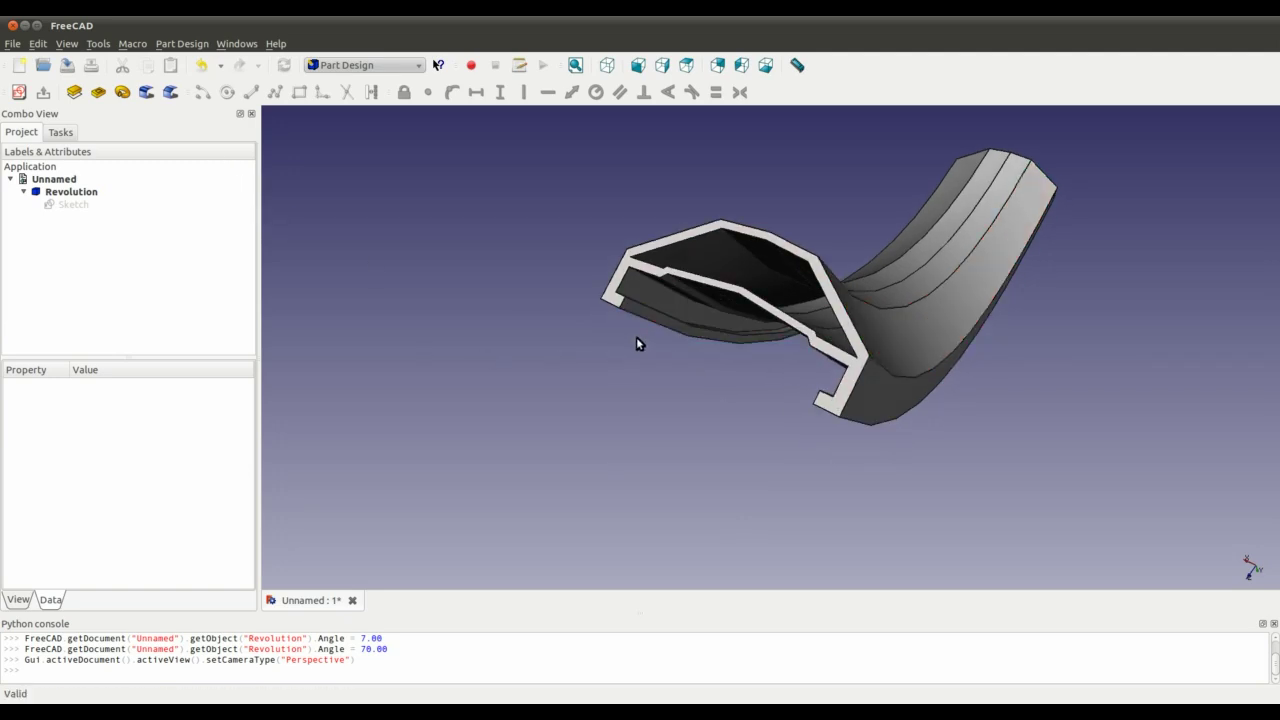
pyautogui.moveTo(636, 343); pyautogui.dragTo(620, 419, button='middle')
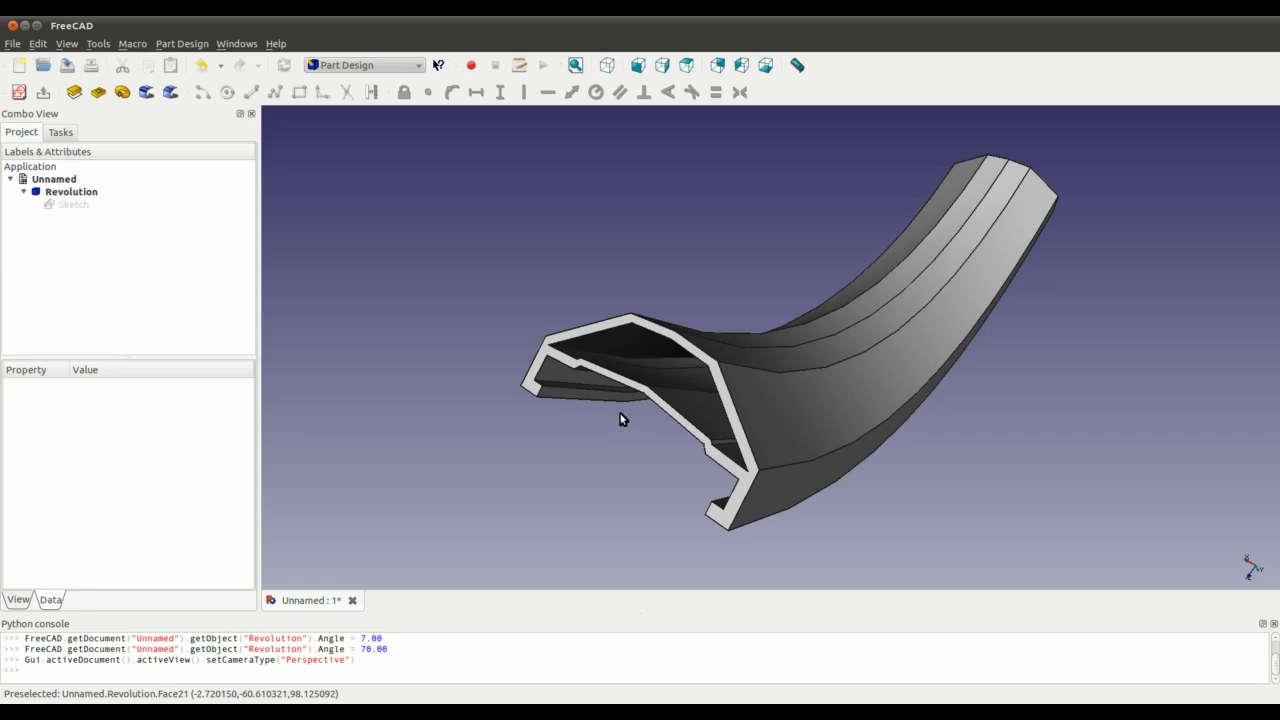
pyautogui.click(551, 391)
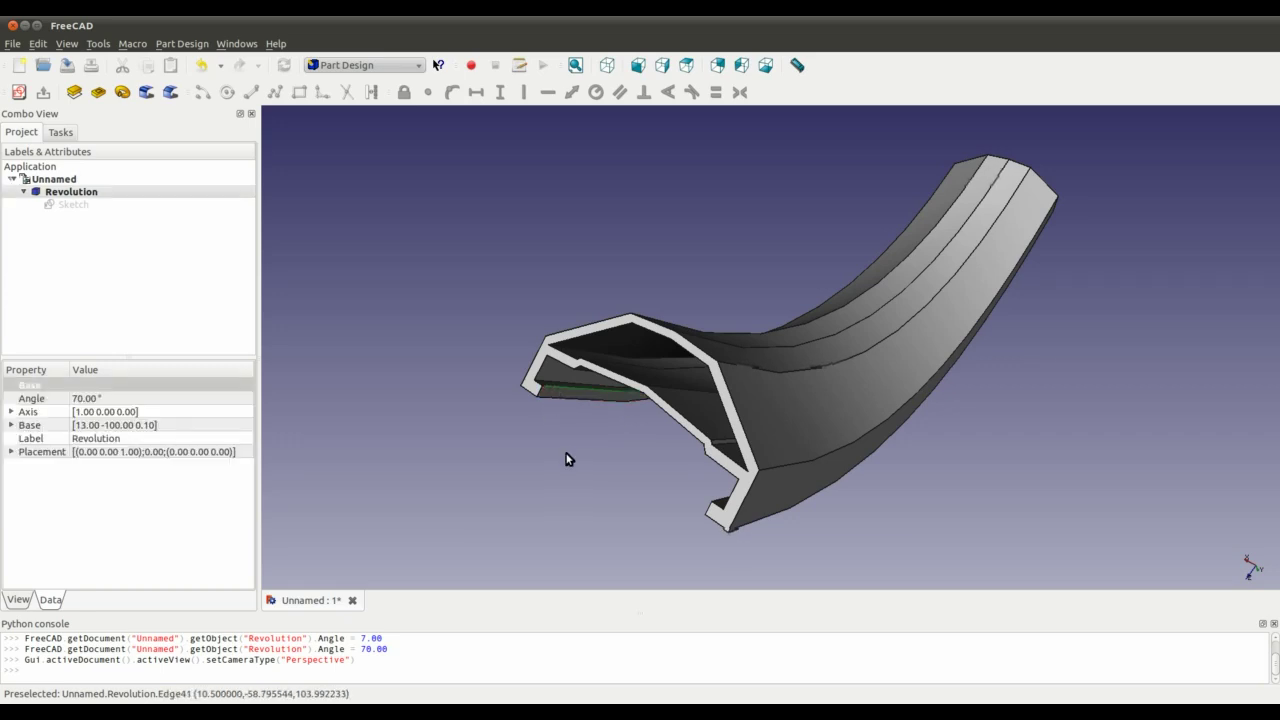
pyautogui.keyDown('ctrl'); pyautogui.click(546, 399); pyautogui.keyUp('ctrl')
pyautogui.moveTo(752, 436); pyautogui.dragTo(854, 420, button='middle')
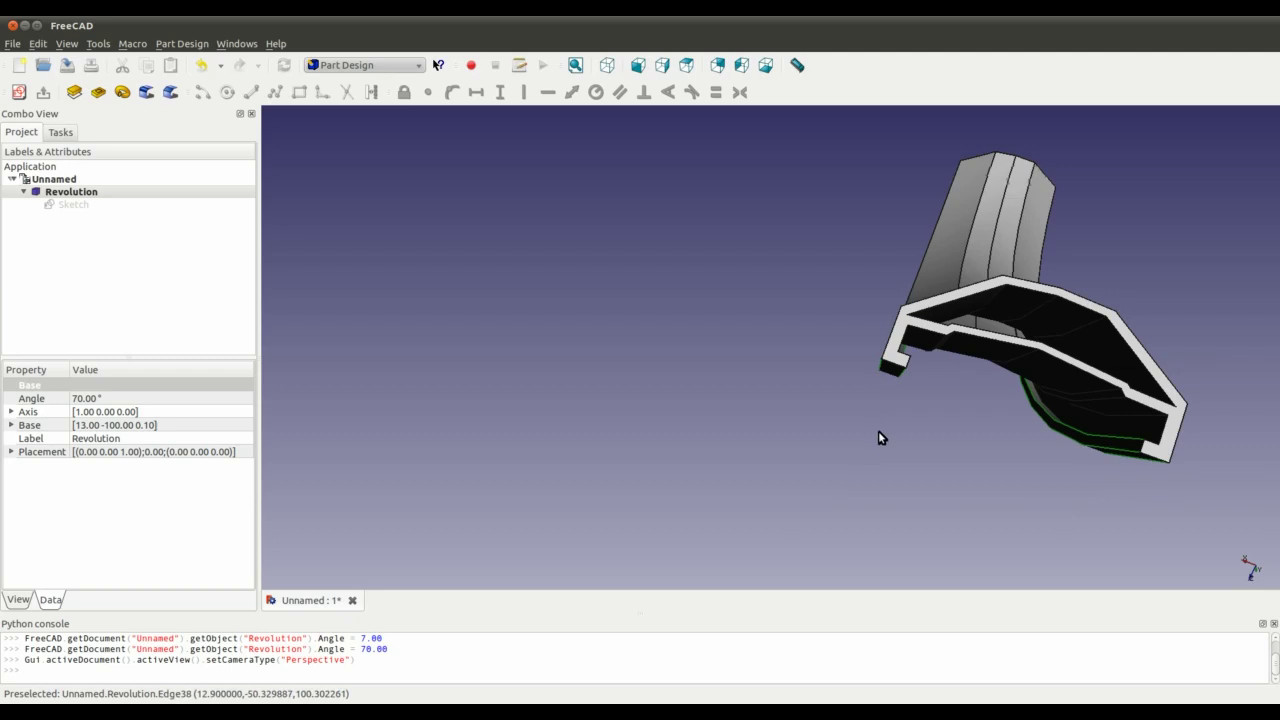
pyautogui.click(145, 95)
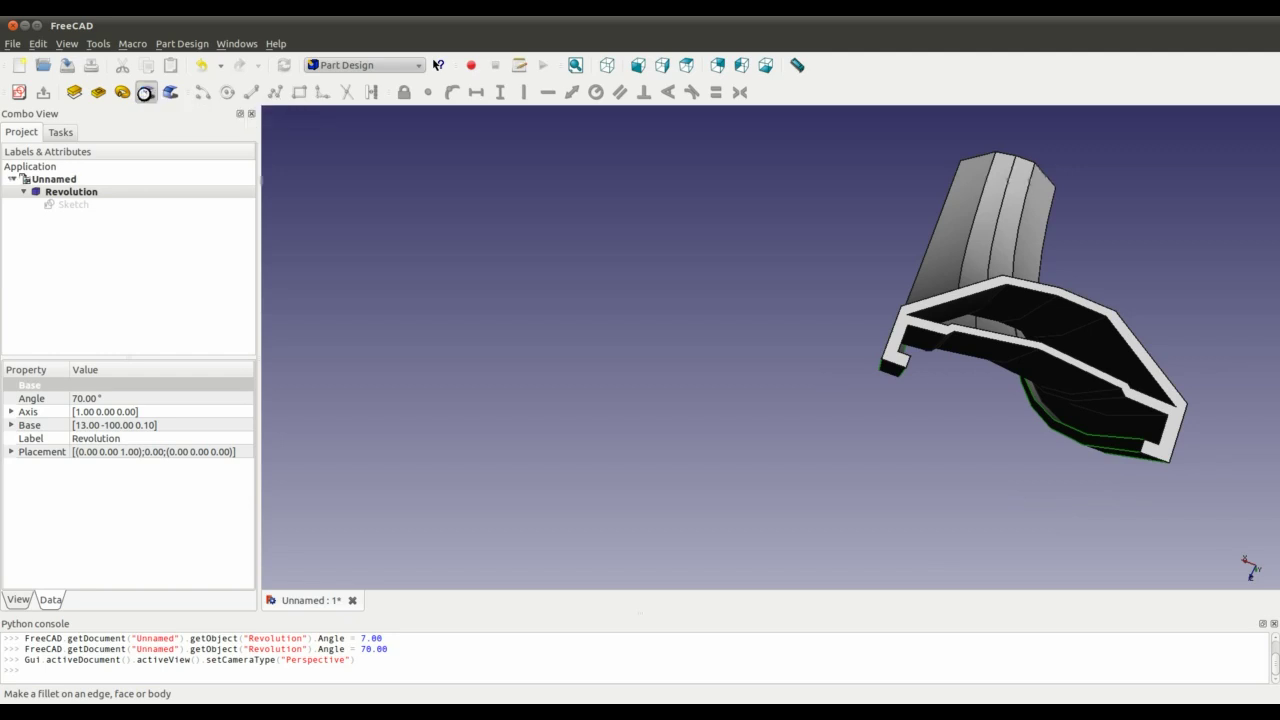
pyautogui.scroll(5, 918, 361)
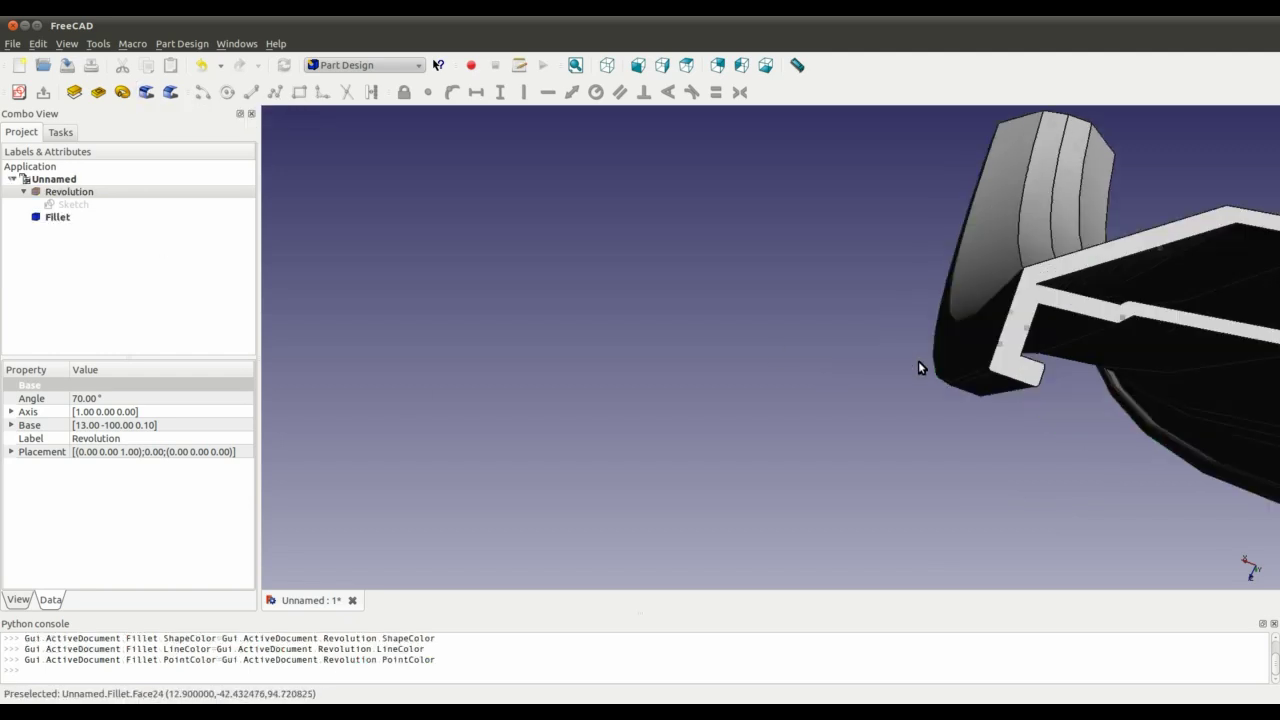
pyautogui.moveTo(1196, 372); pyautogui.dragTo(1138, 365, button='middle')
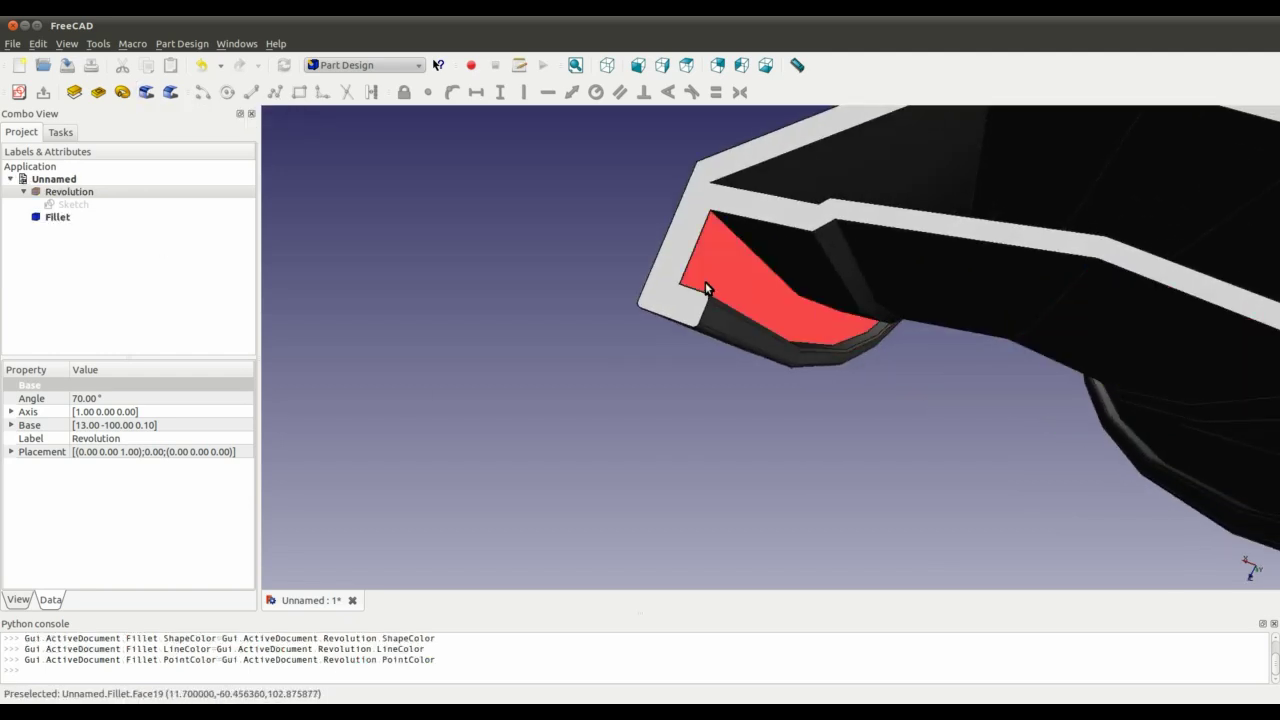
# - Set the Fillet's radius to 2 and inspect the hooked flange
pyautogui.click(78, 220)
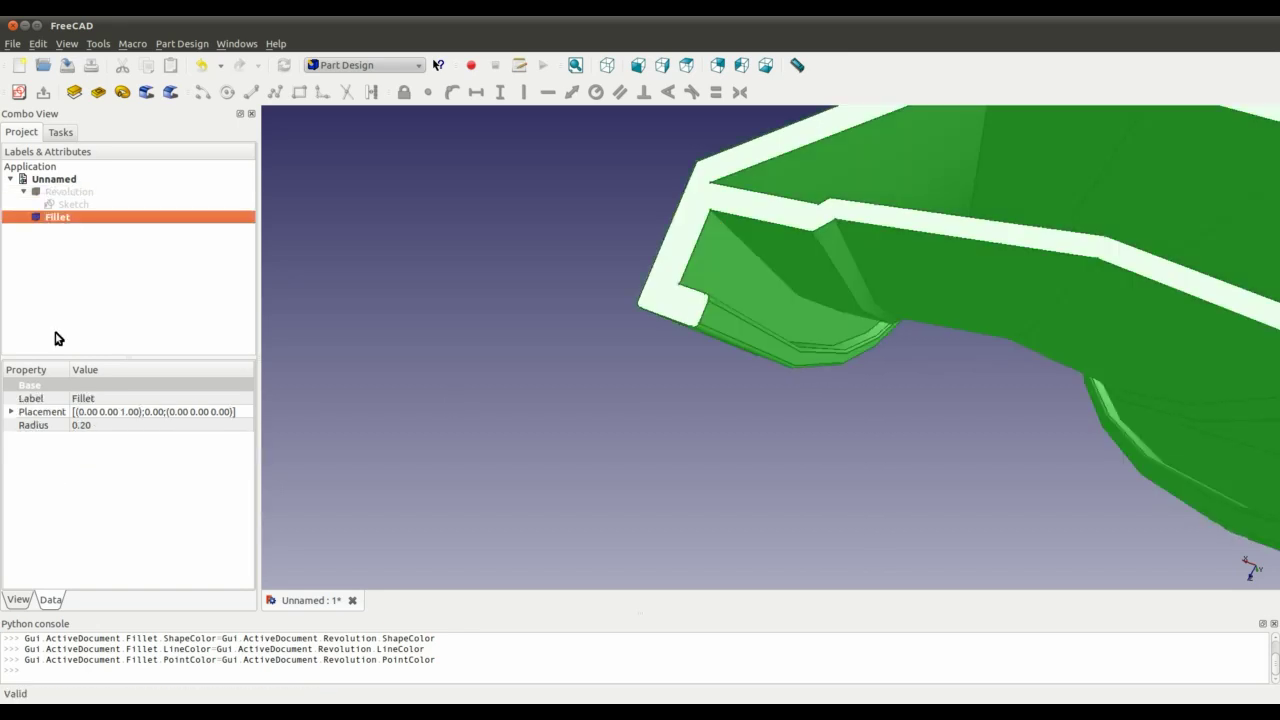
pyautogui.click(86, 426)
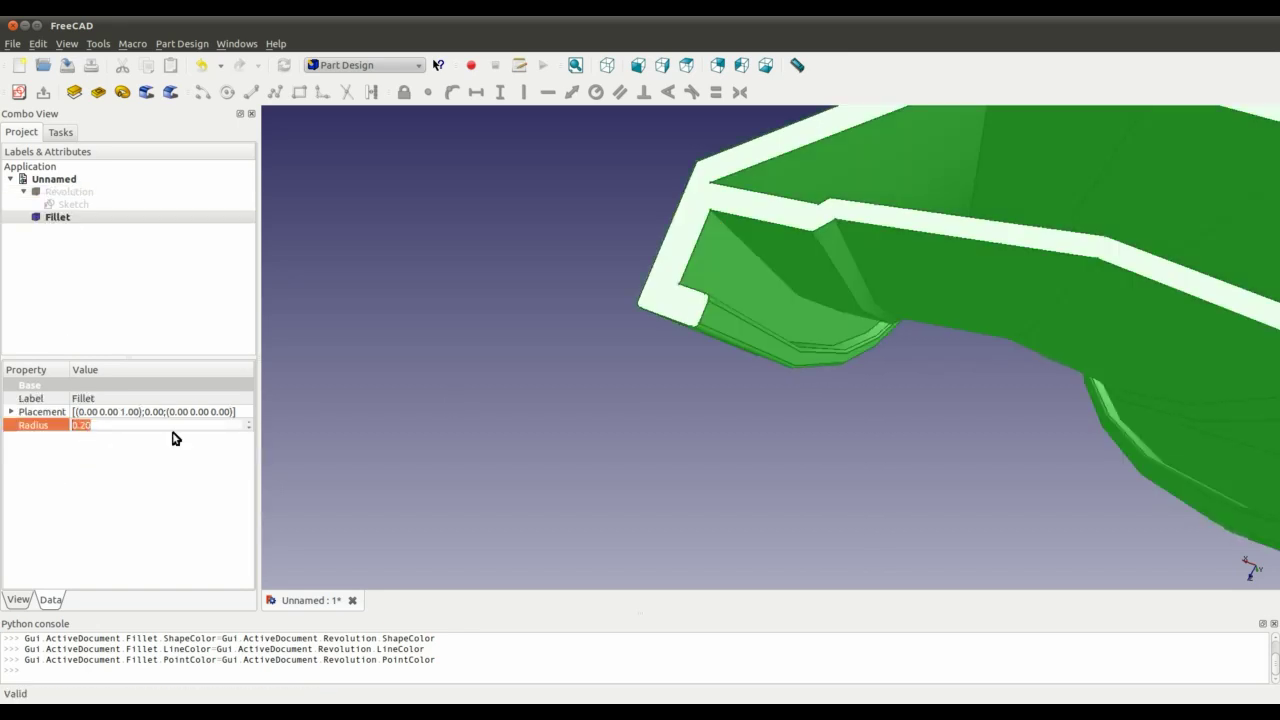
pyautogui.write('2')
pyautogui.press('Return')
pyautogui.click(650, 496)
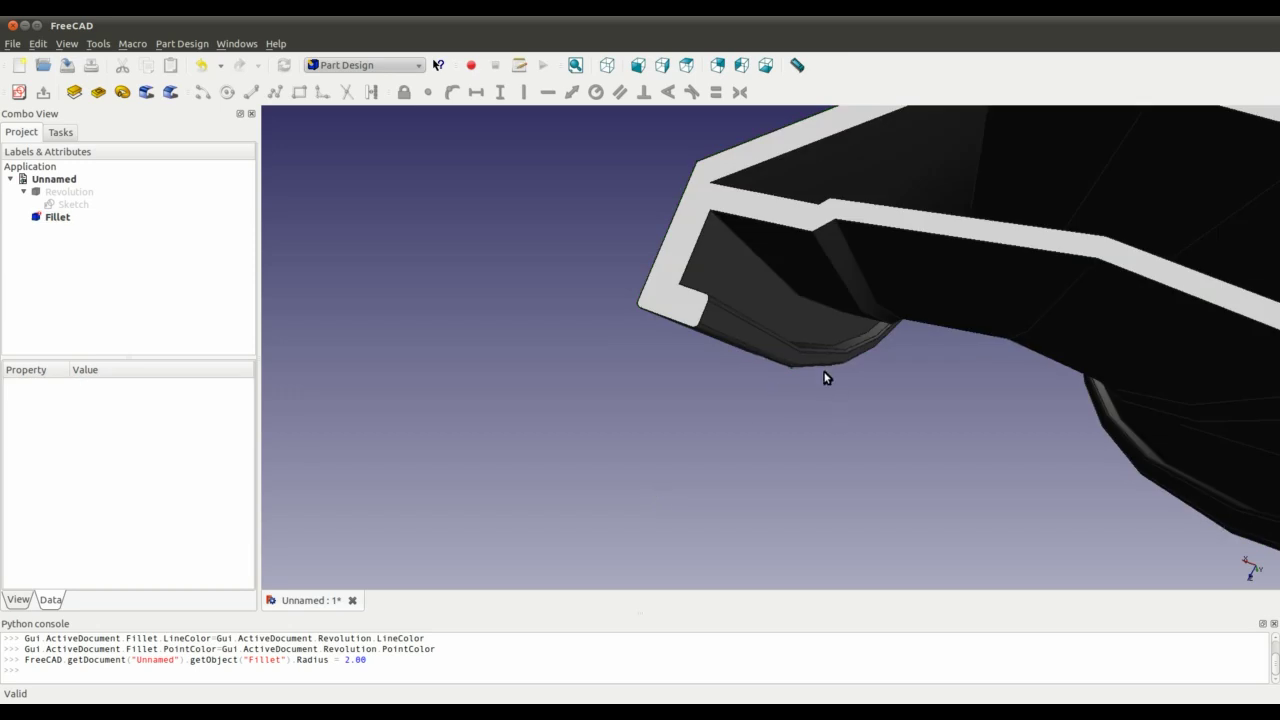
pyautogui.moveTo(826, 377)
pyautogui.mouseDown(button='middle')
pyautogui.moveTo(846, 372)
pyautogui.moveTo(828, 379)
pyautogui.mouseUp(button='middle')
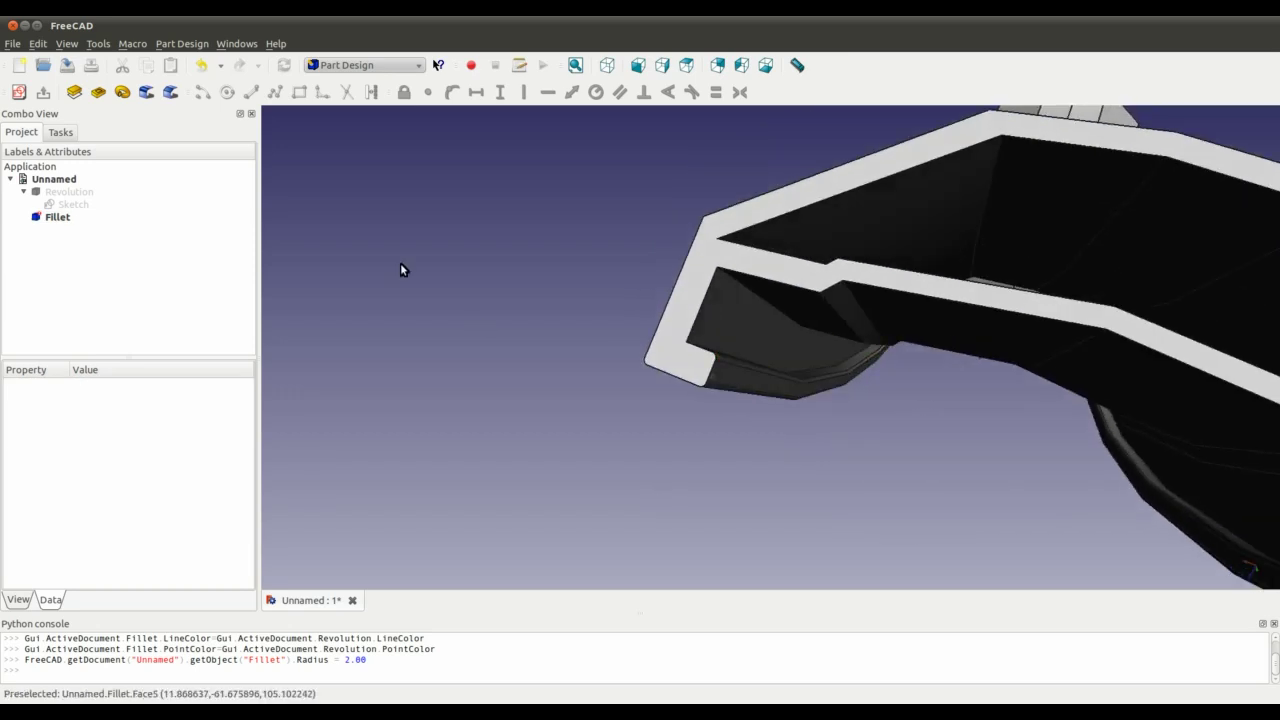
# - Hide the Fillet and show it again to check the rounding on the flange lip
pyautogui.click(76, 216)
pyautogui.press('space')
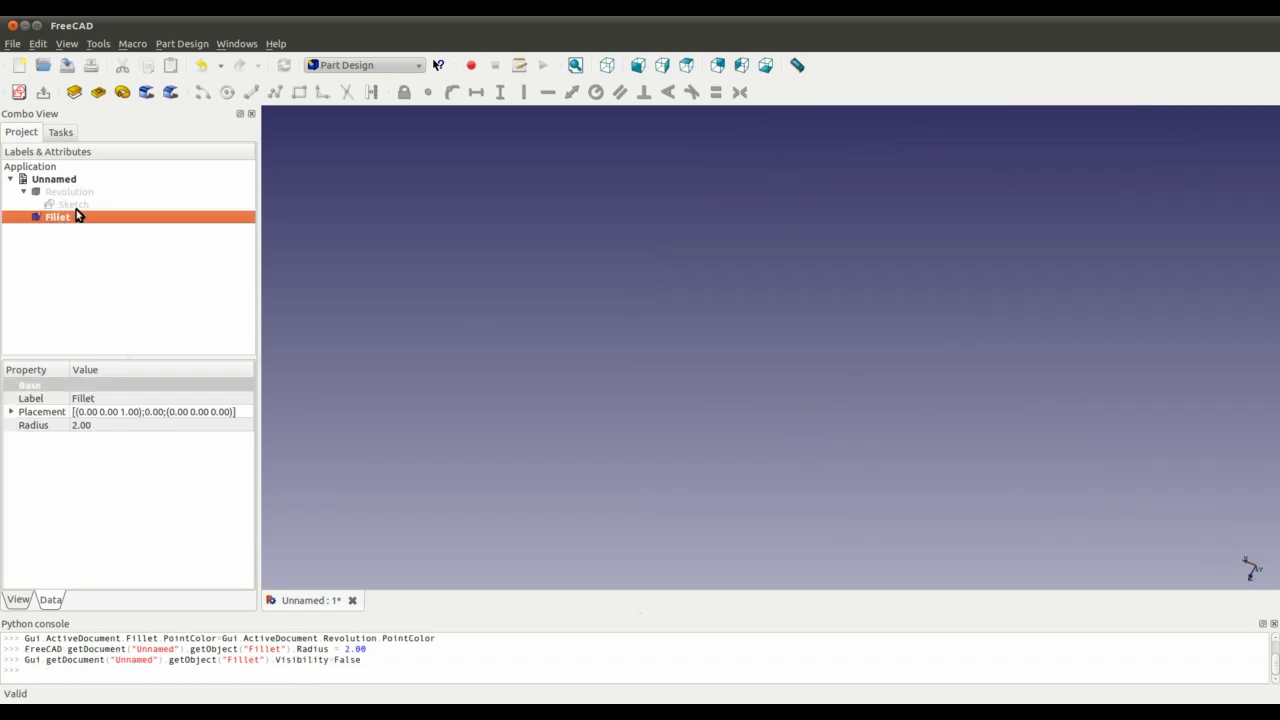
pyautogui.press('space')
pyautogui.moveTo(543, 368); pyautogui.dragTo(419, 262, button='middle')
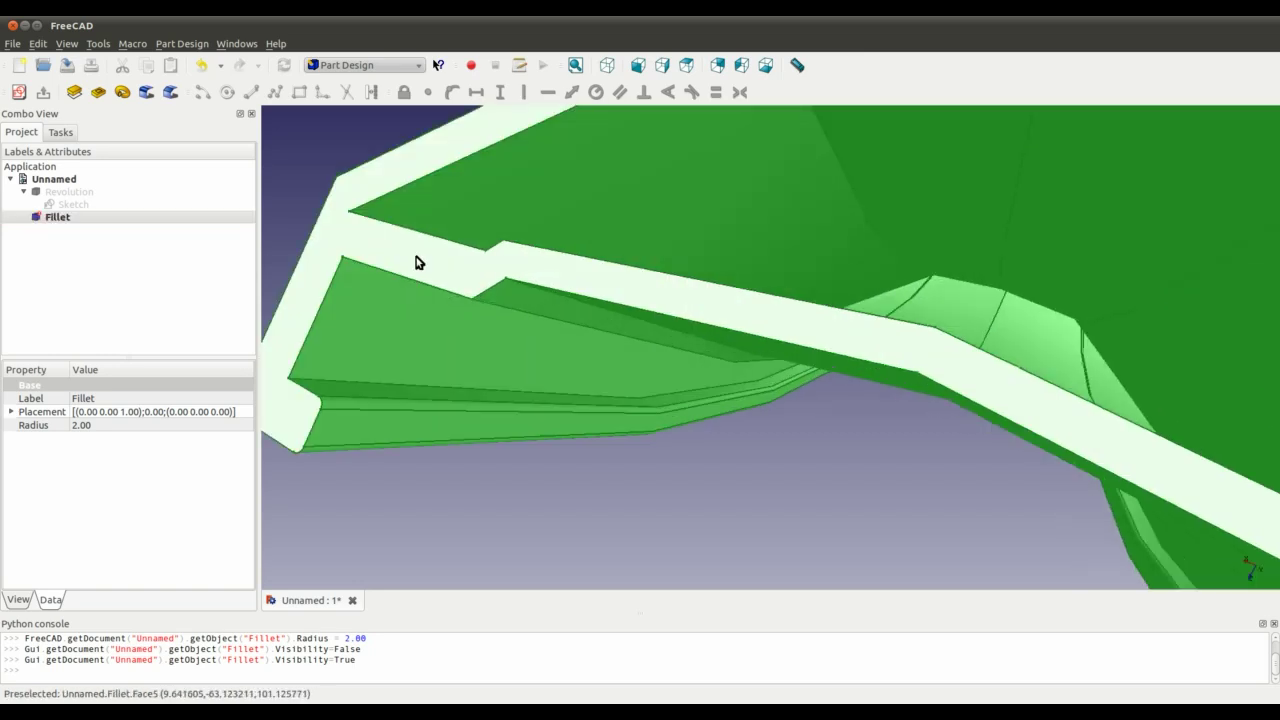
pyautogui.click(540, 492)
# - Select the centre edge along the underside of the rim's inner wall for another fillet
pyautogui.moveTo(486, 446); pyautogui.dragTo(816, 366, button='middle')
pyautogui.scroll(5, 817, 361)
pyautogui.scroll(-3, 796, 369)
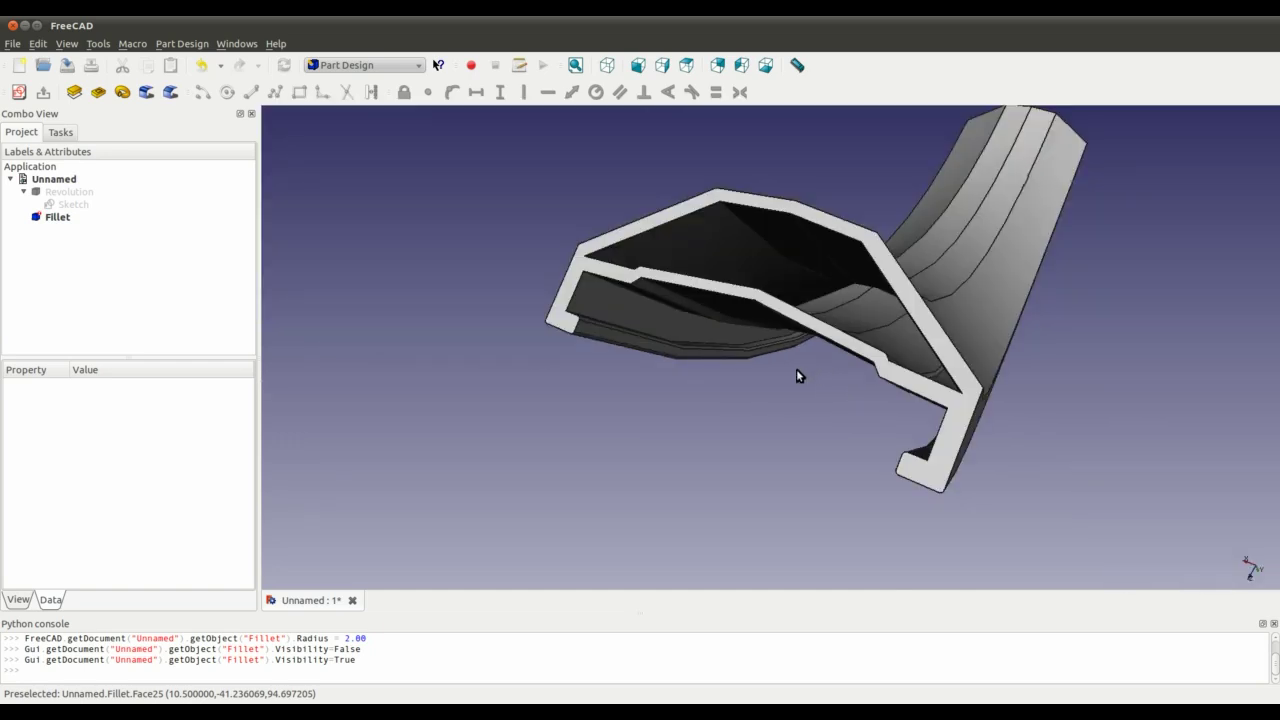
pyautogui.click(778, 314)
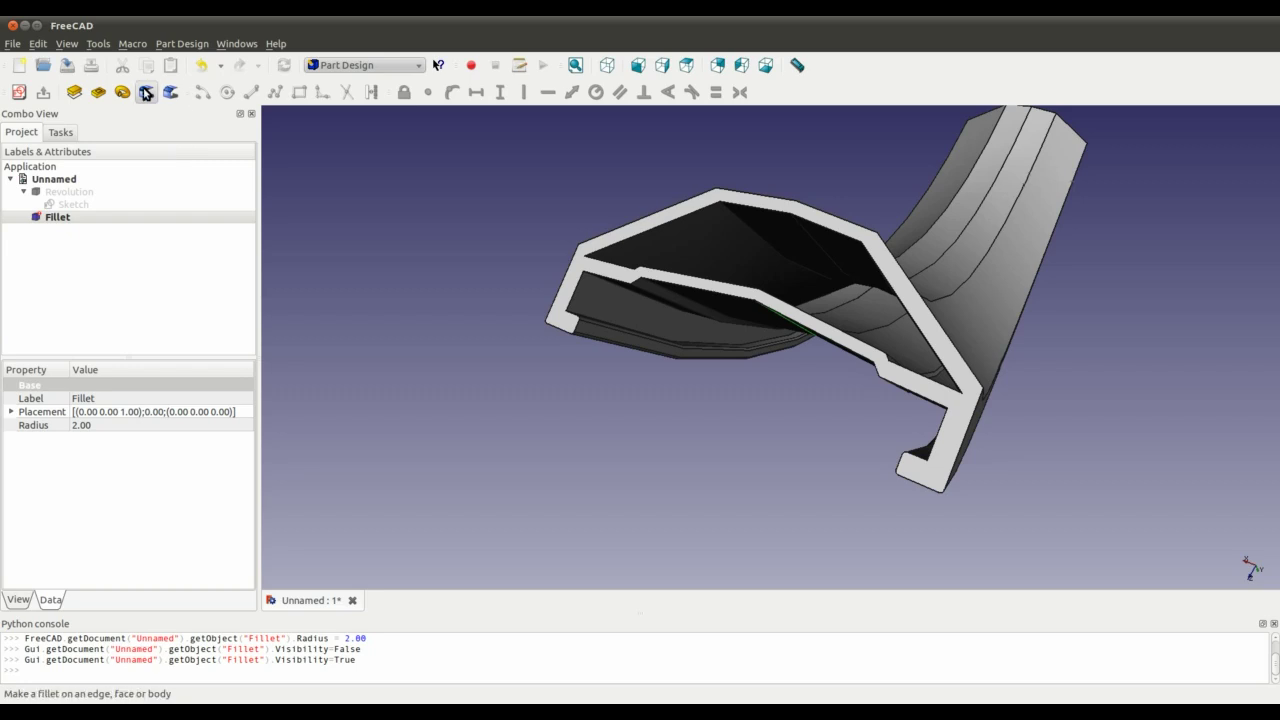
pyautogui.moveTo(909, 286); pyautogui.dragTo(992, 466, button='middle')
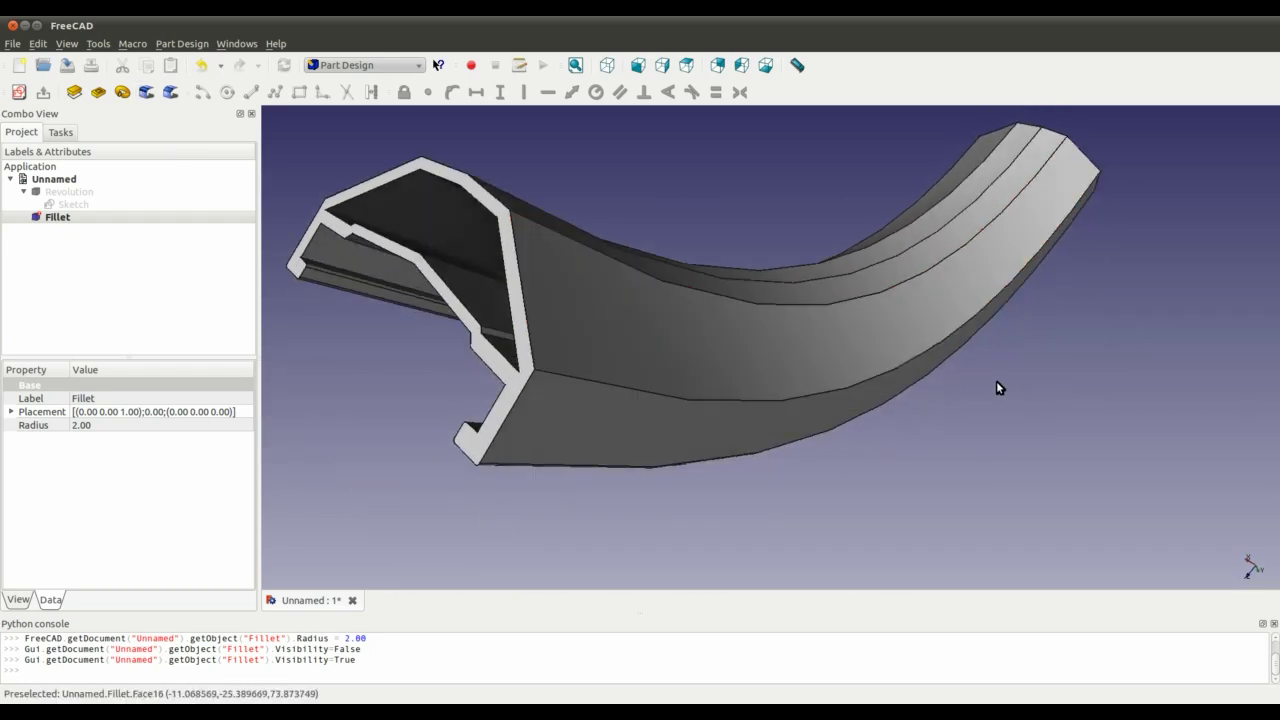